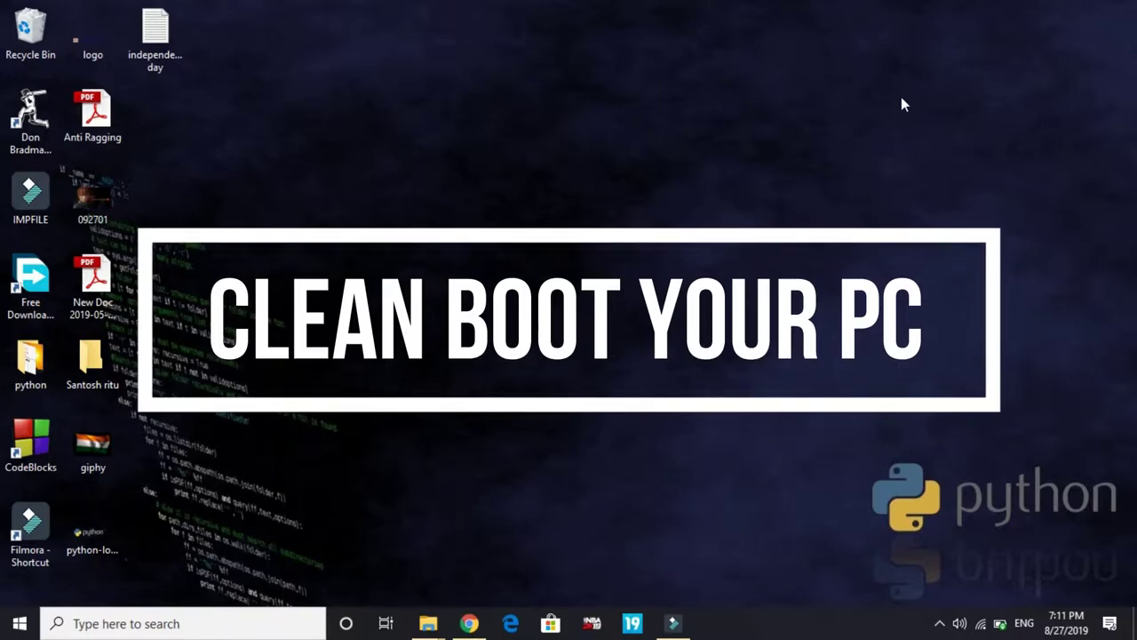
- Restore the Chrome window showing the paused 'How To Clean Boot Windows 10 PC' video
click(469, 623)
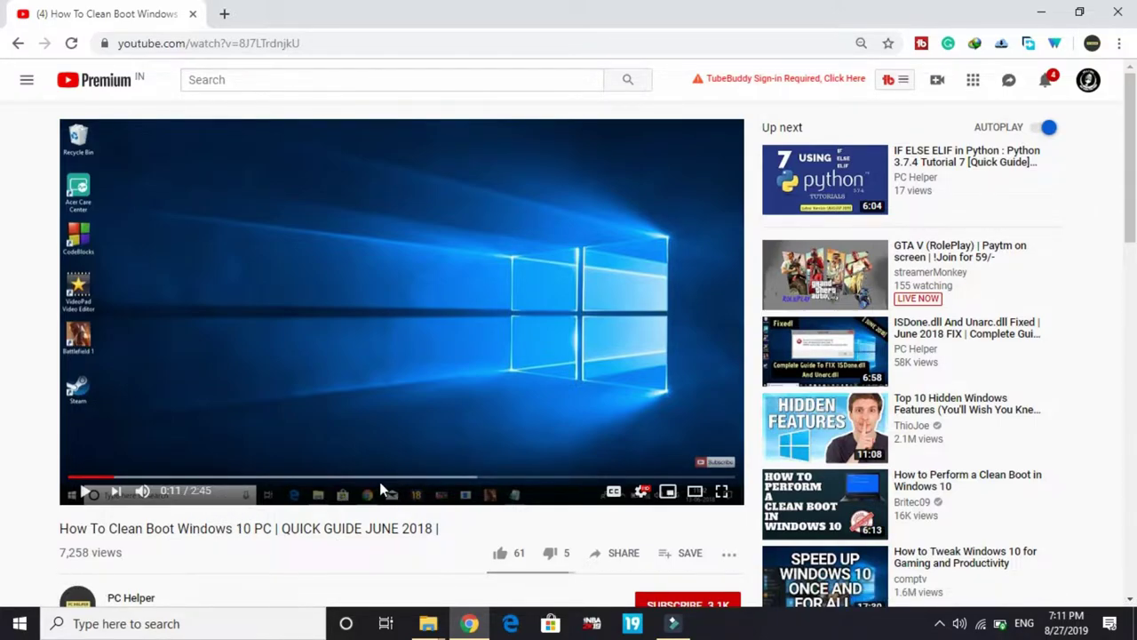
- Scroll the tutorial page slightly, then hide the browser to reveal the bare desktop
scroll(380, 482, down, 1)
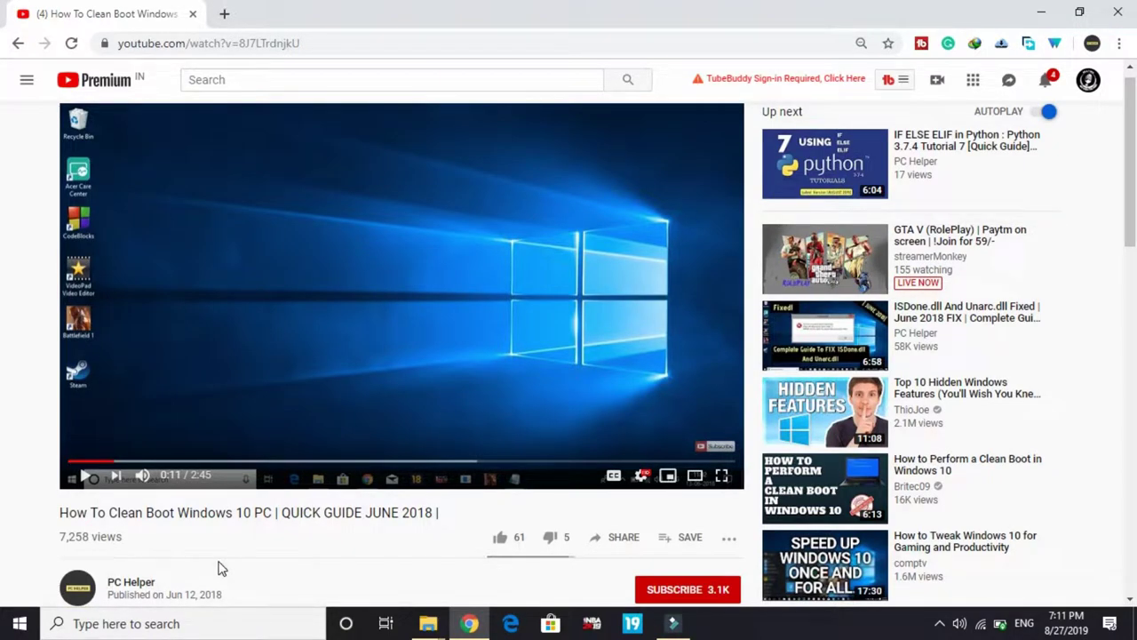
key(super+d)
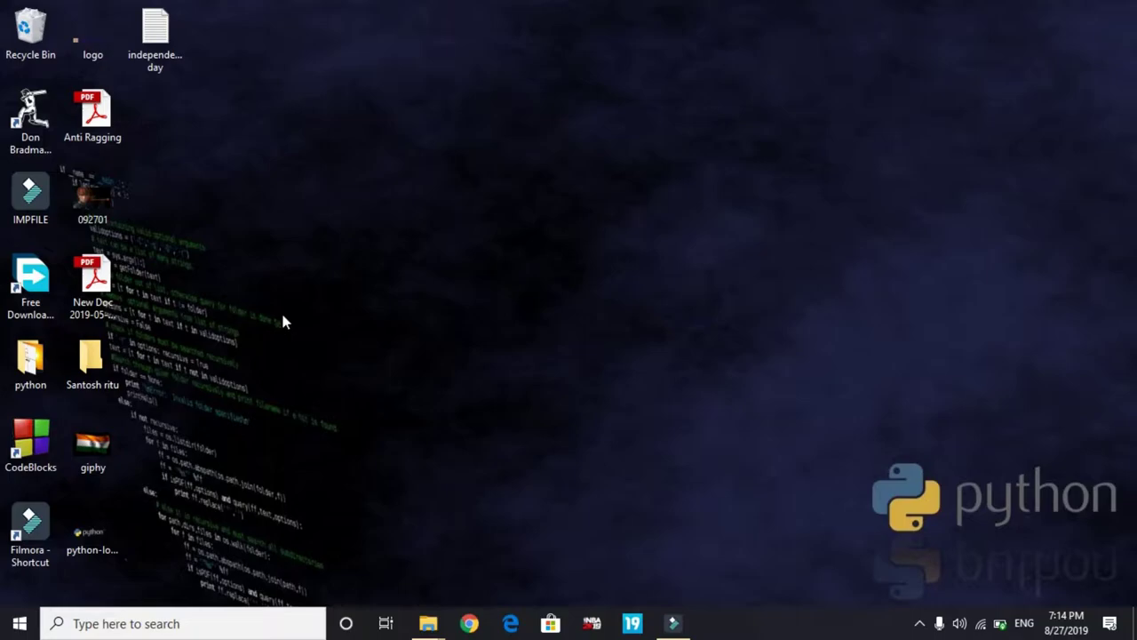
- Search Windows for 'defender' and open Virus & threat protection in Windows Security
click(201, 625)
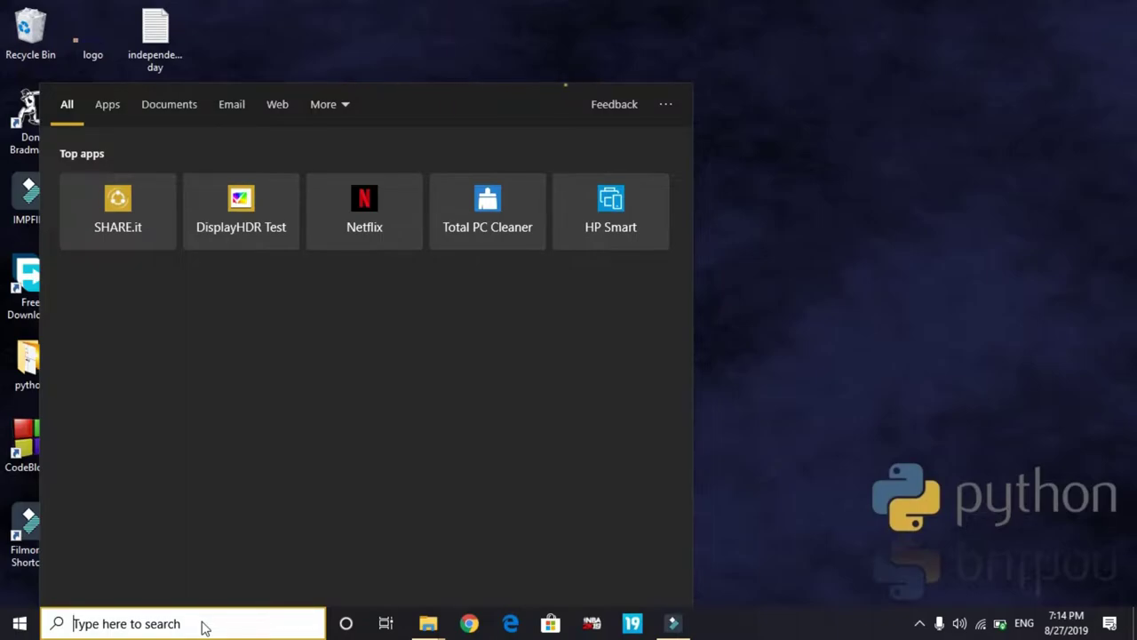
text(defe)
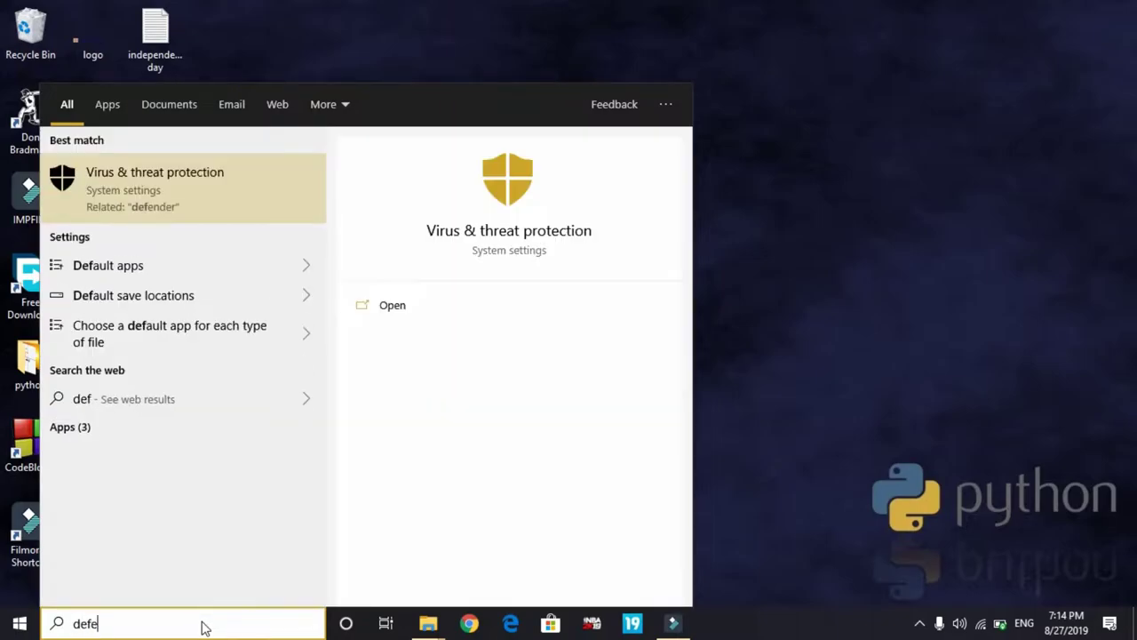
text(nder)
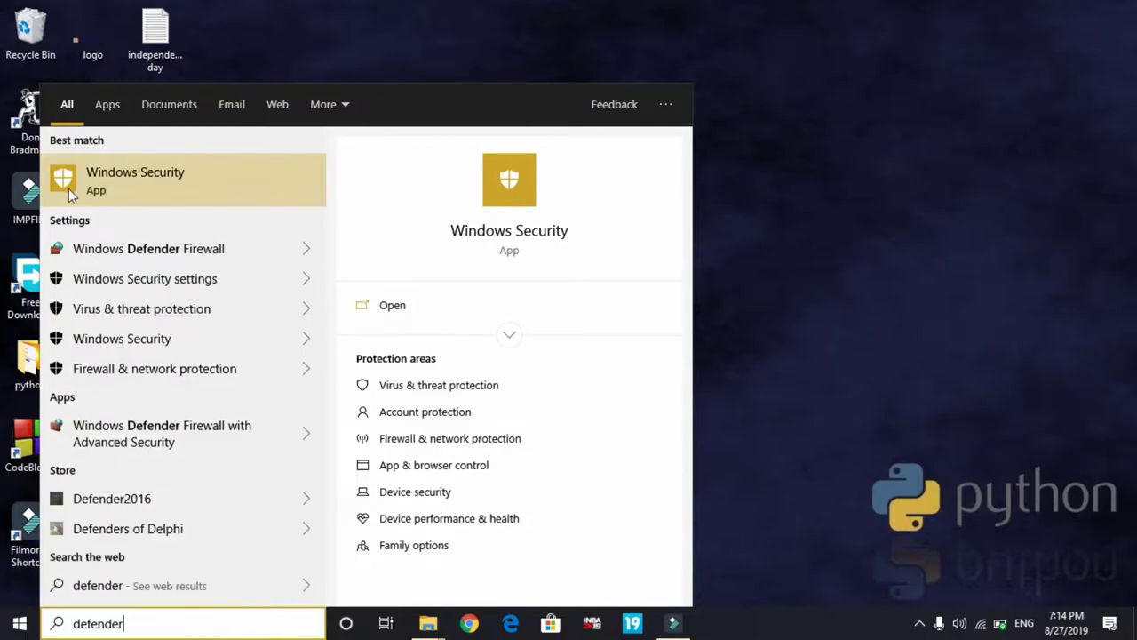
click(105, 309)
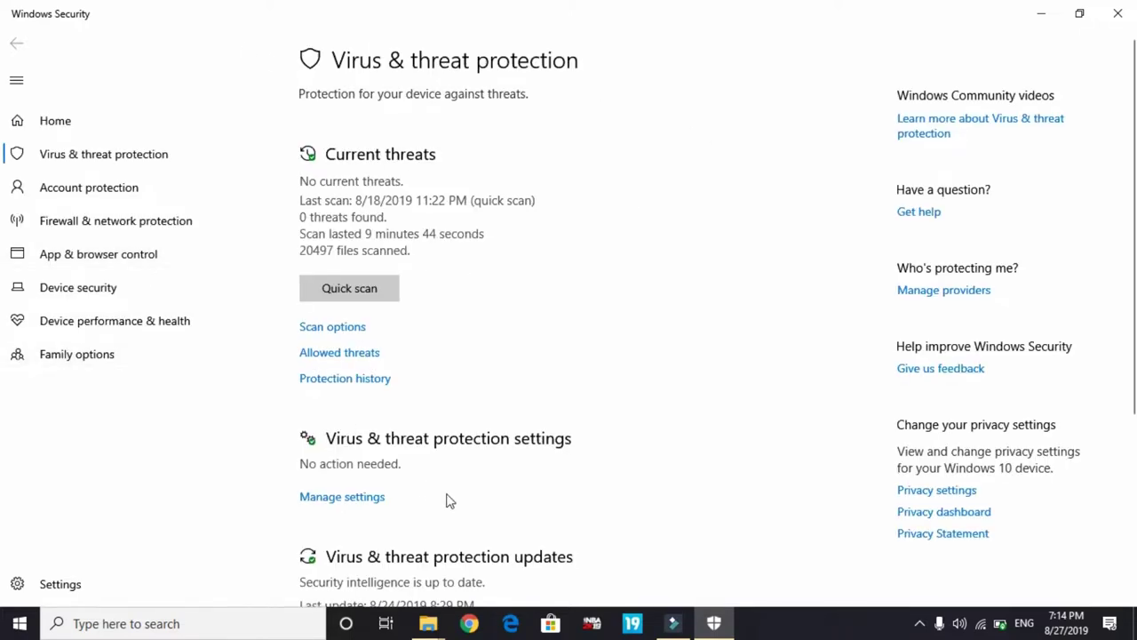
- Turn Real-time protection off under Manage settings, then close Windows Security
scroll(446, 501, down, 1)
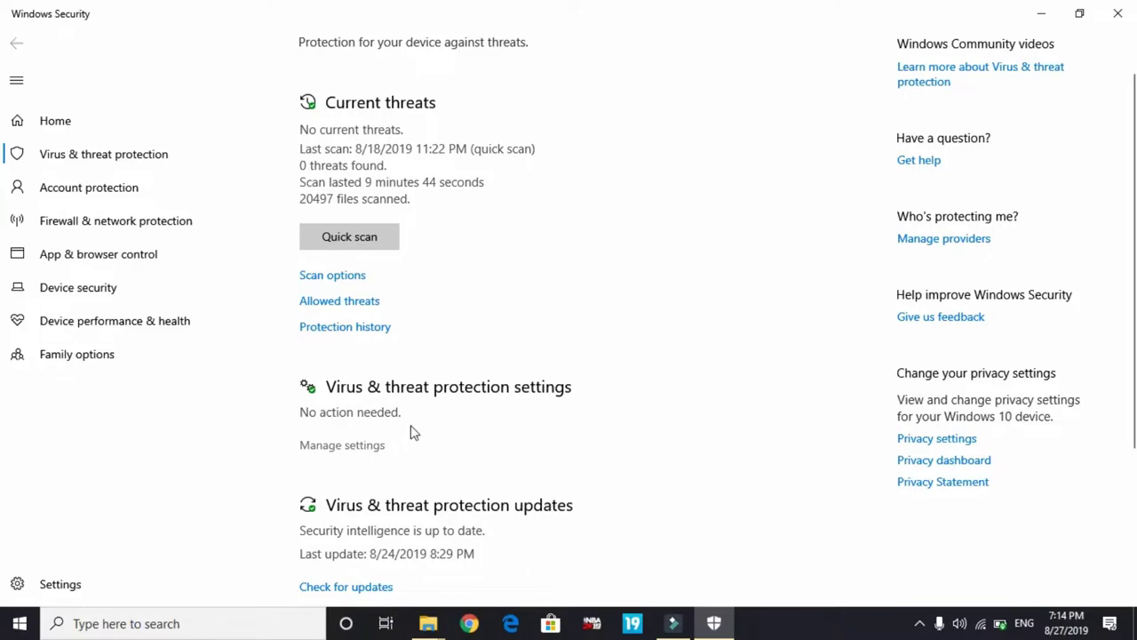
click(346, 443)
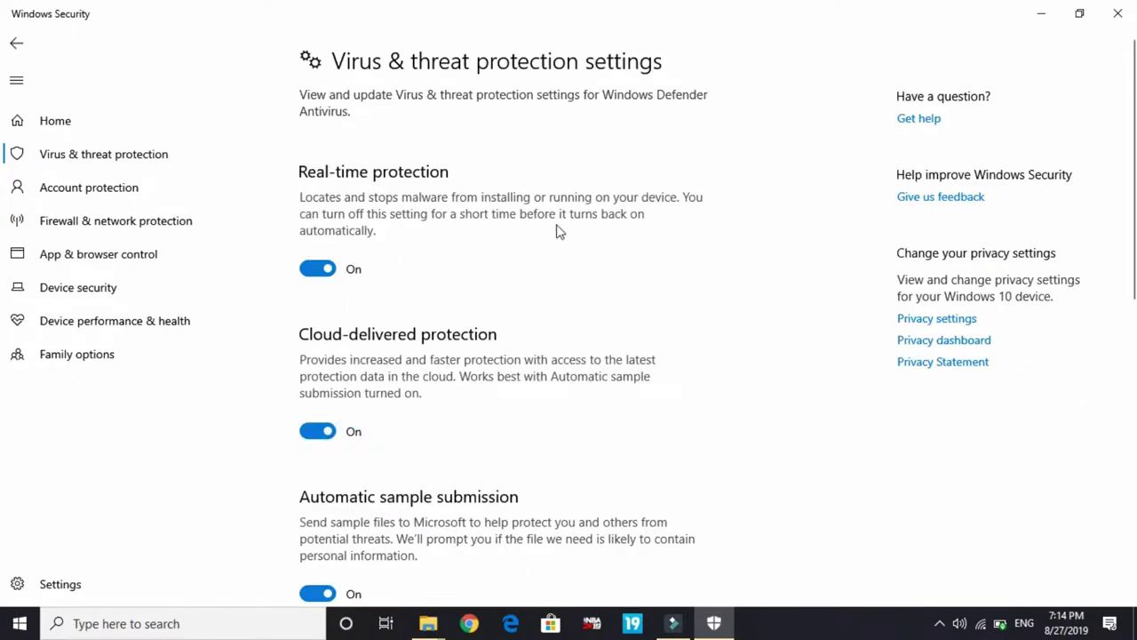
click(312, 272)
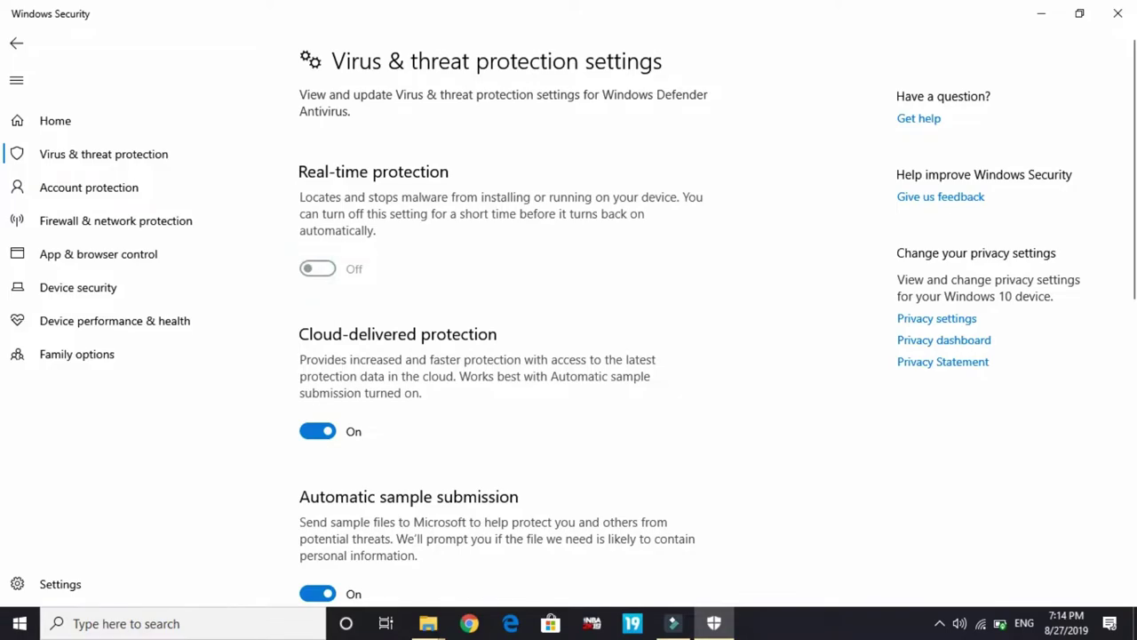
scroll(536, 431, down, 4)
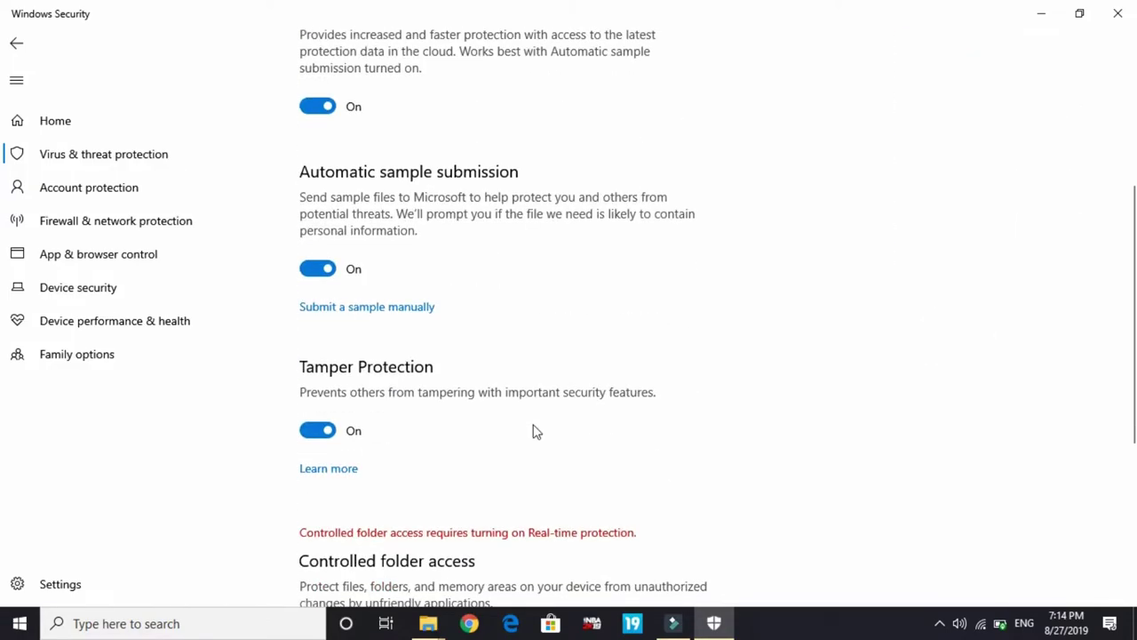
scroll(534, 429, down, 4)
scroll(533, 429, up, 8)
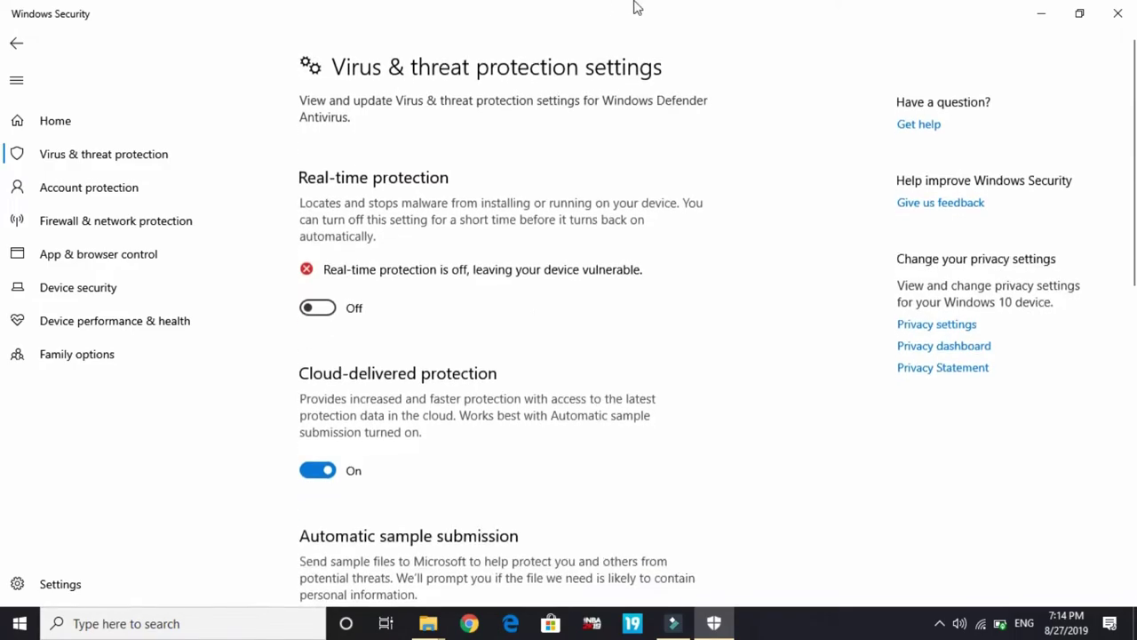
click(1117, 13)
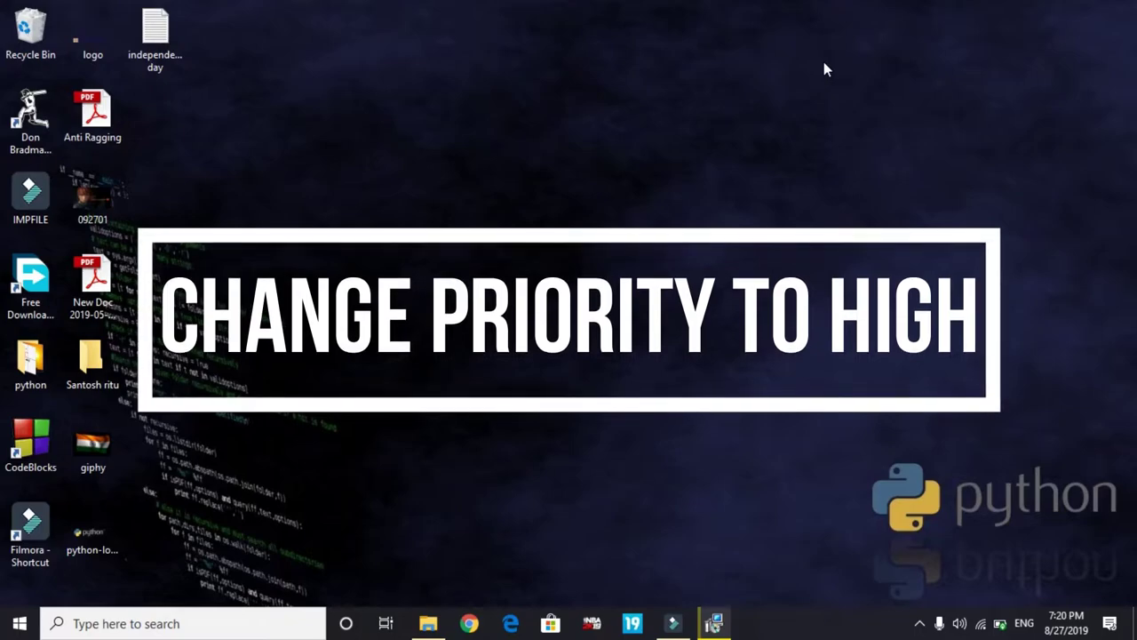
- Restore the Vampyr Repack folder window and run setup to start the Vampyr Setup Wizard
mouse_move(427, 624)
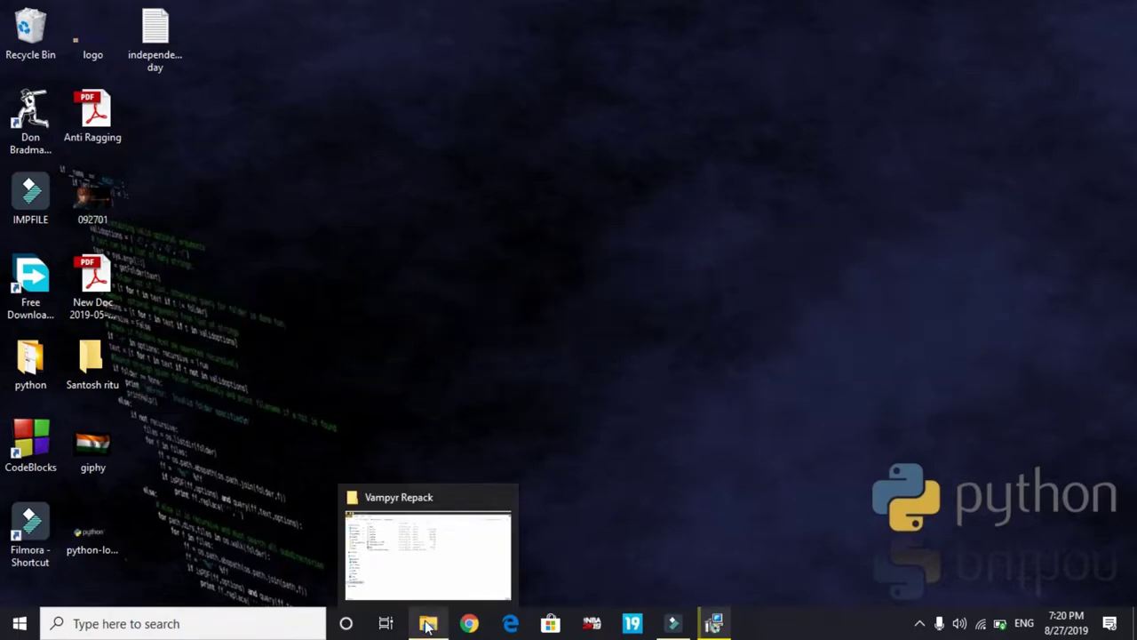
click(428, 625)
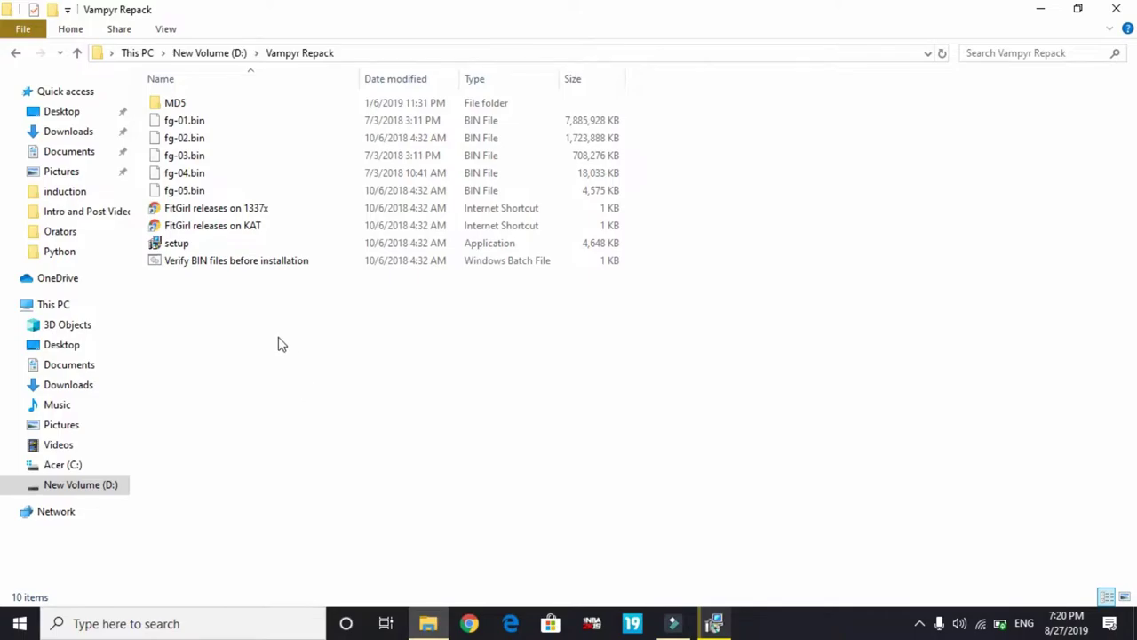
double_click(196, 242)
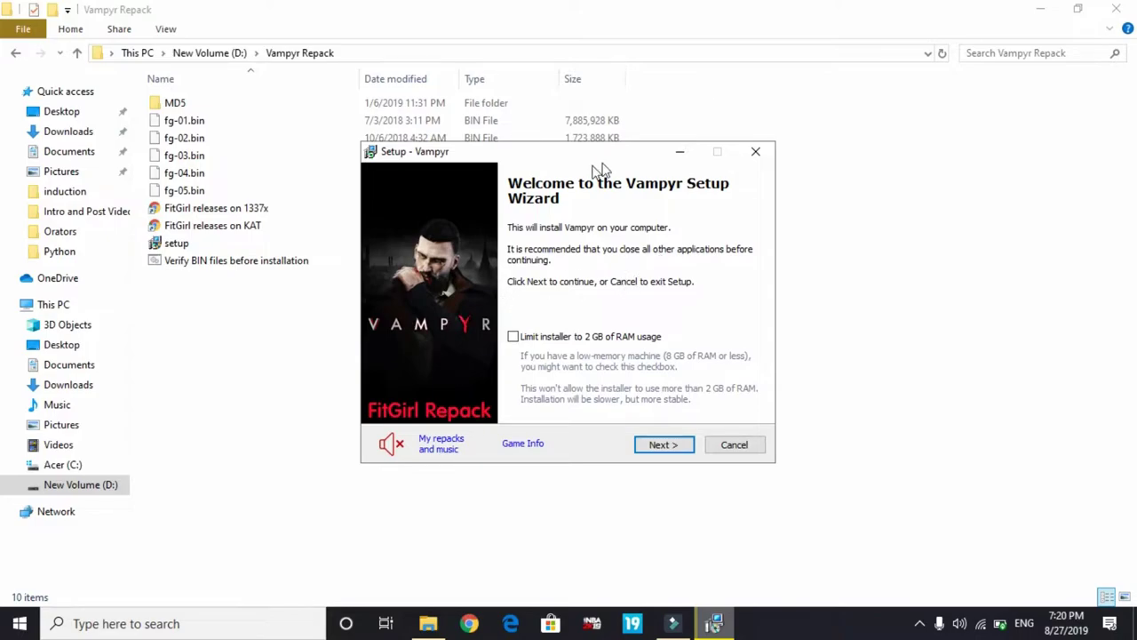
- Open Task Manager and locate the Setup/Uninstall process's setup entries in the Details list
right_click(775, 625)
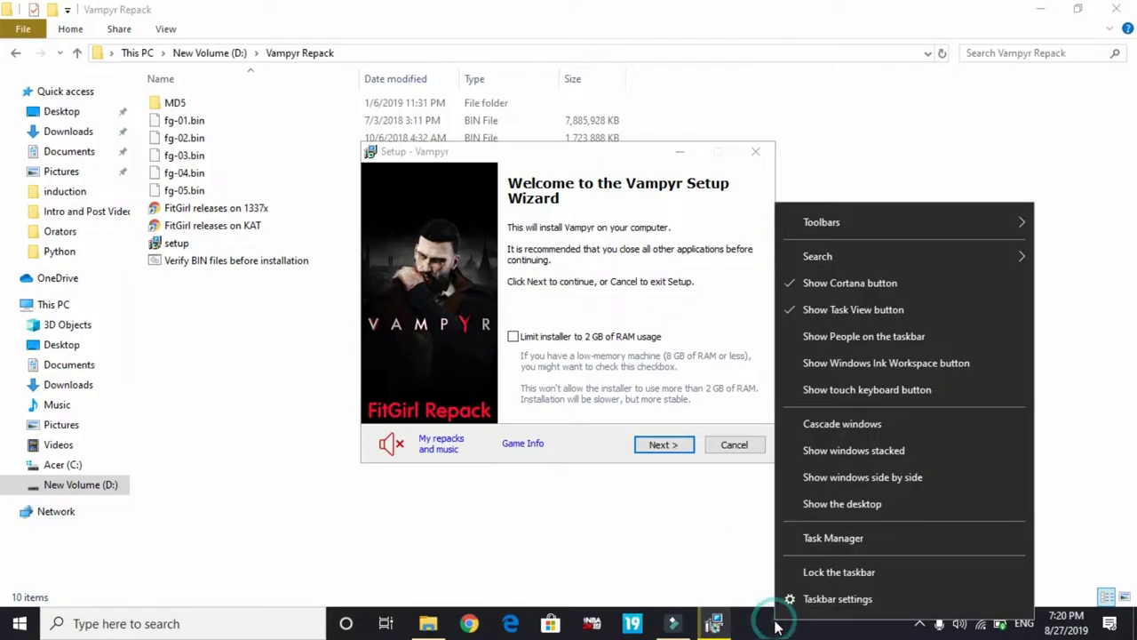
click(834, 537)
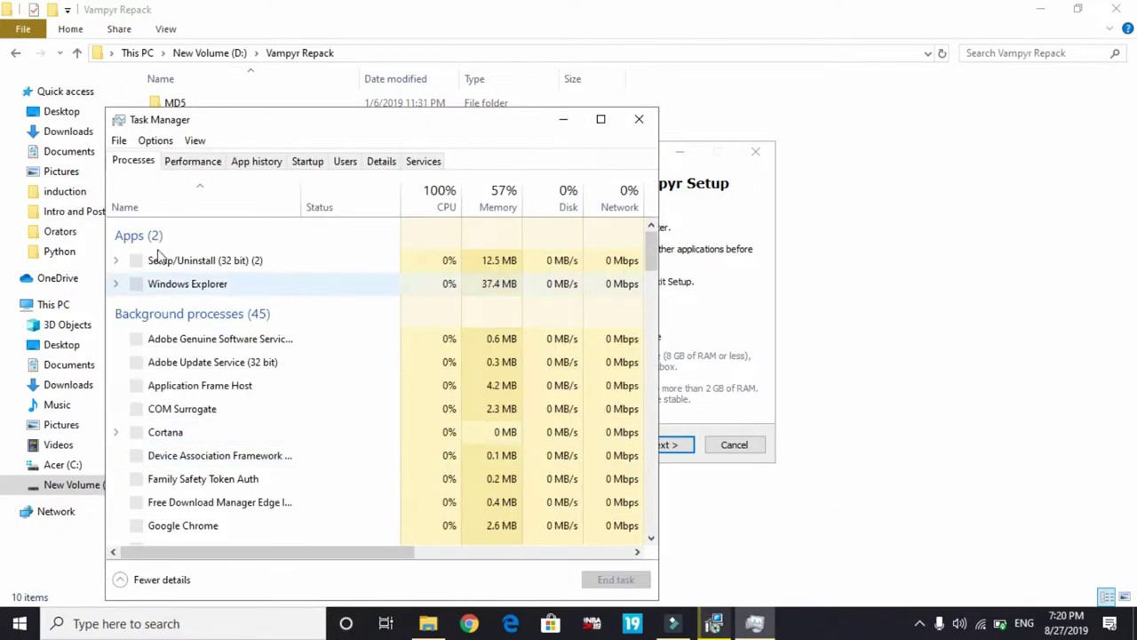
click(151, 267)
right_click(151, 267)
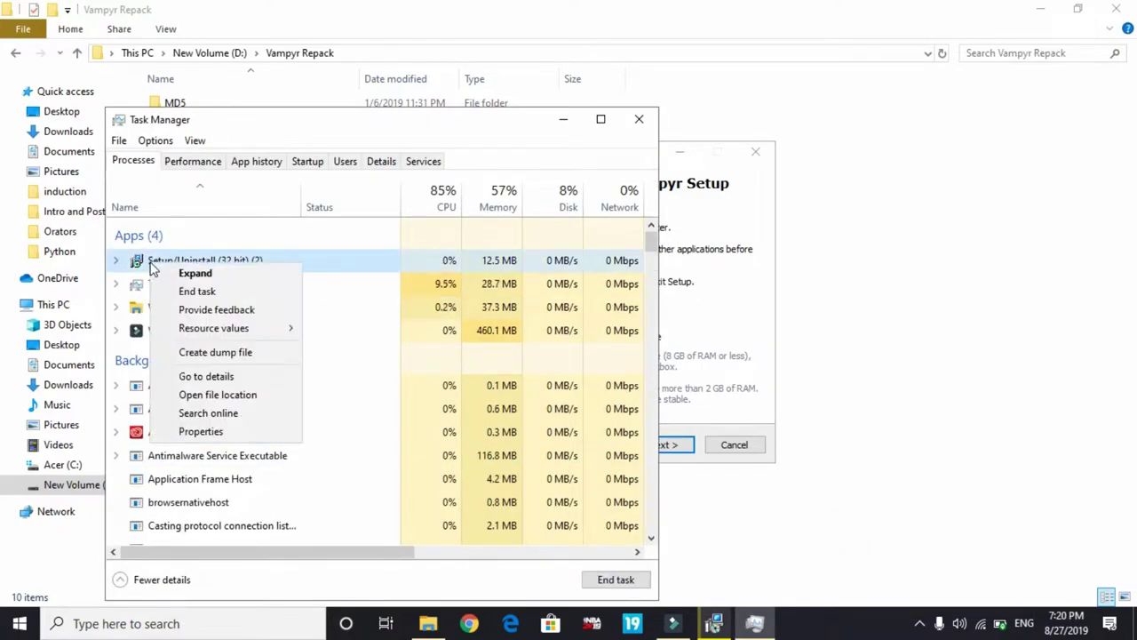
click(211, 377)
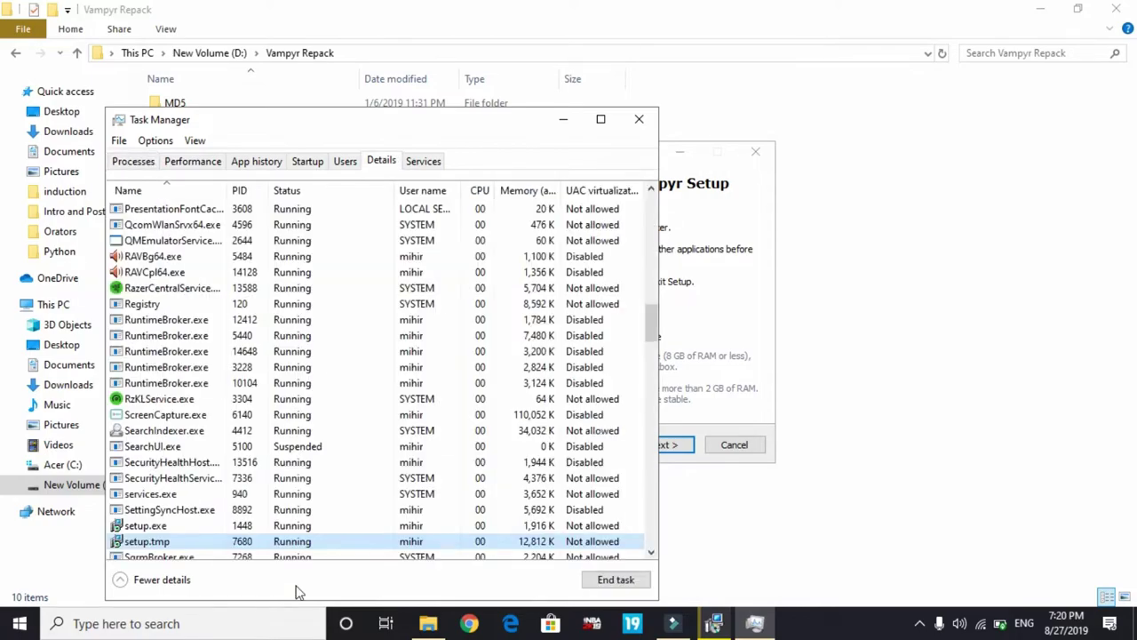
click(134, 525)
right_click(134, 533)
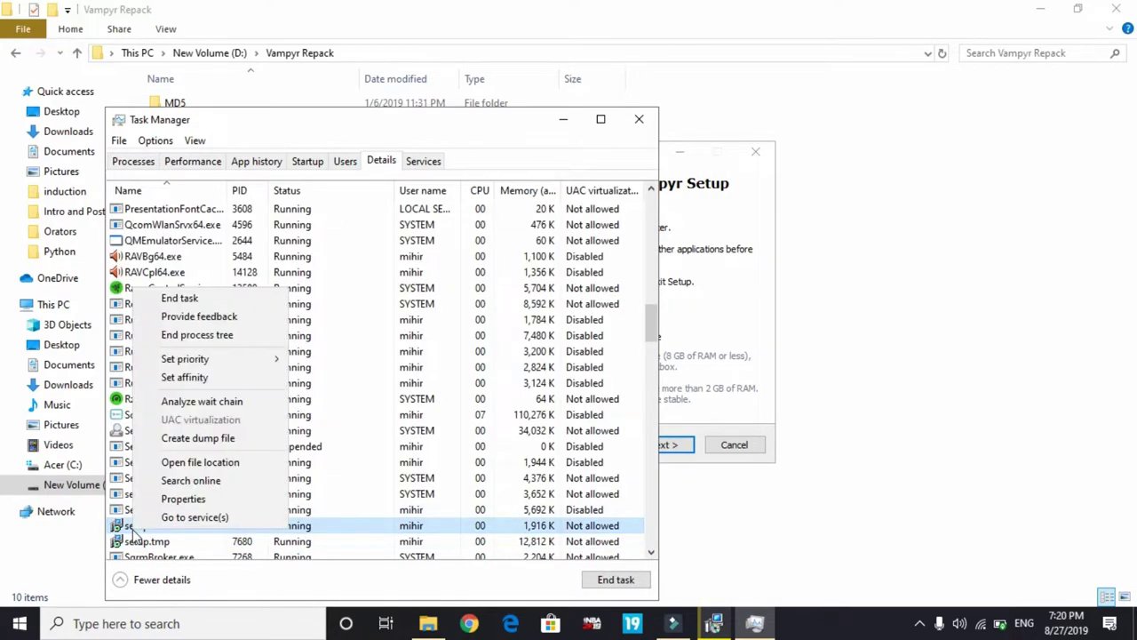
mouse_move(257, 360)
click(147, 161)
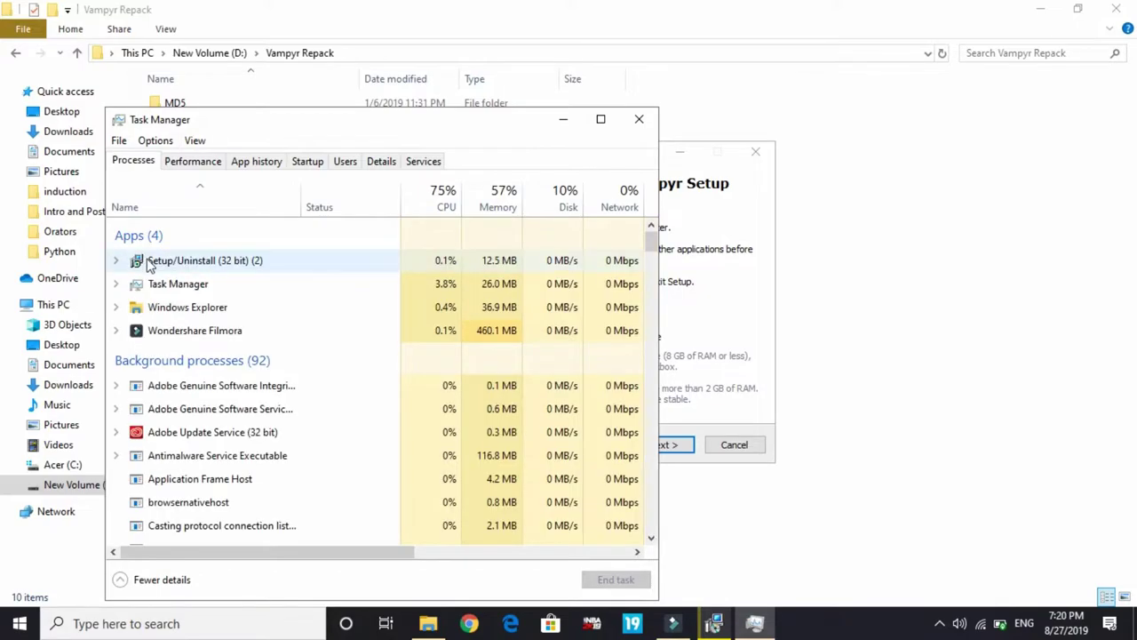
right_click(151, 263)
click(199, 377)
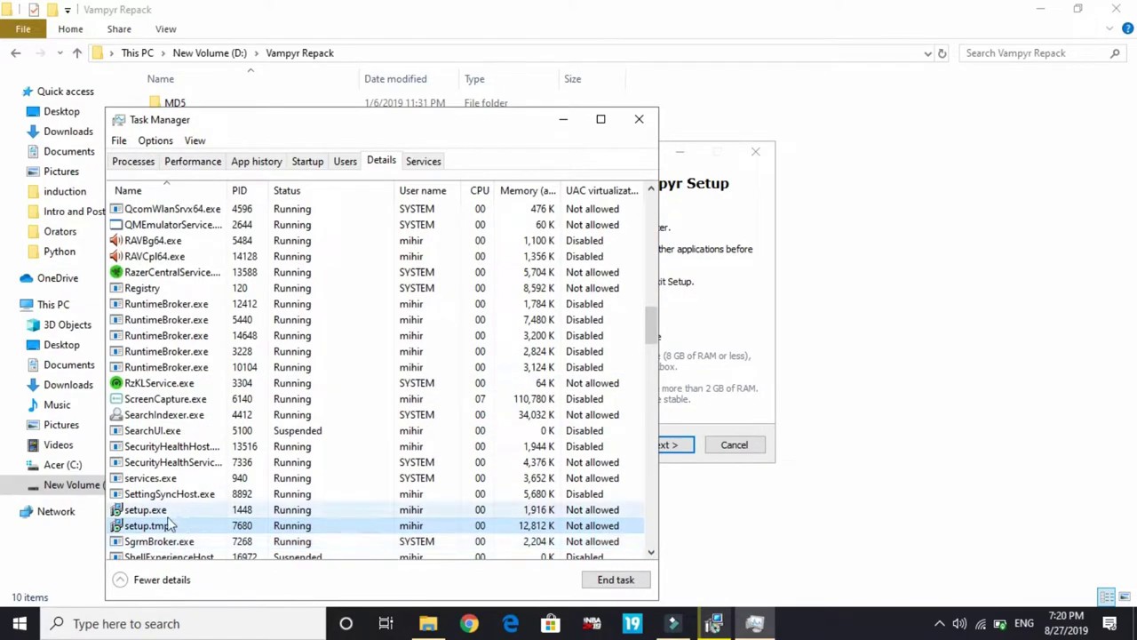
- Set both setup.tmp and setup.exe to High priority, then close Task Manager
right_click(153, 525)
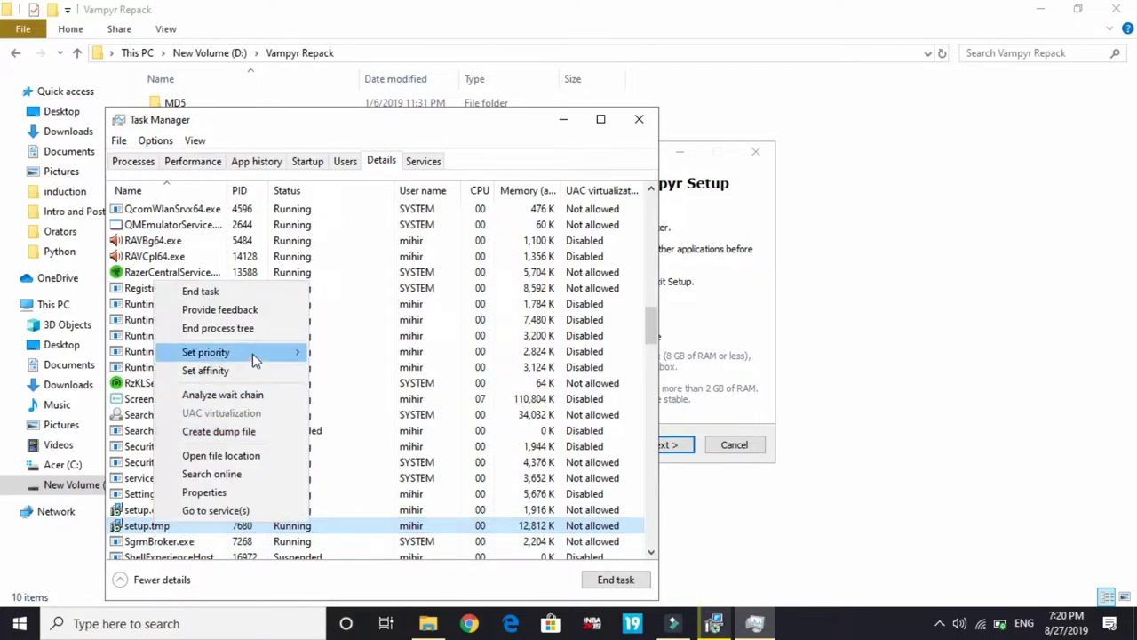
mouse_move(254, 355)
click(360, 377)
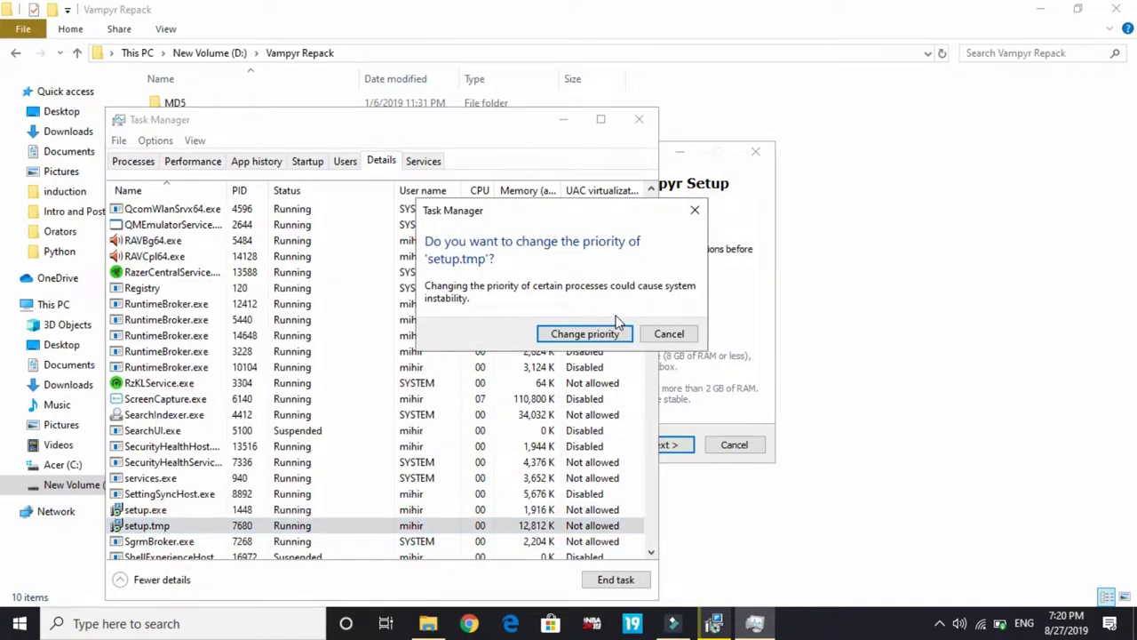
click(587, 334)
right_click(146, 525)
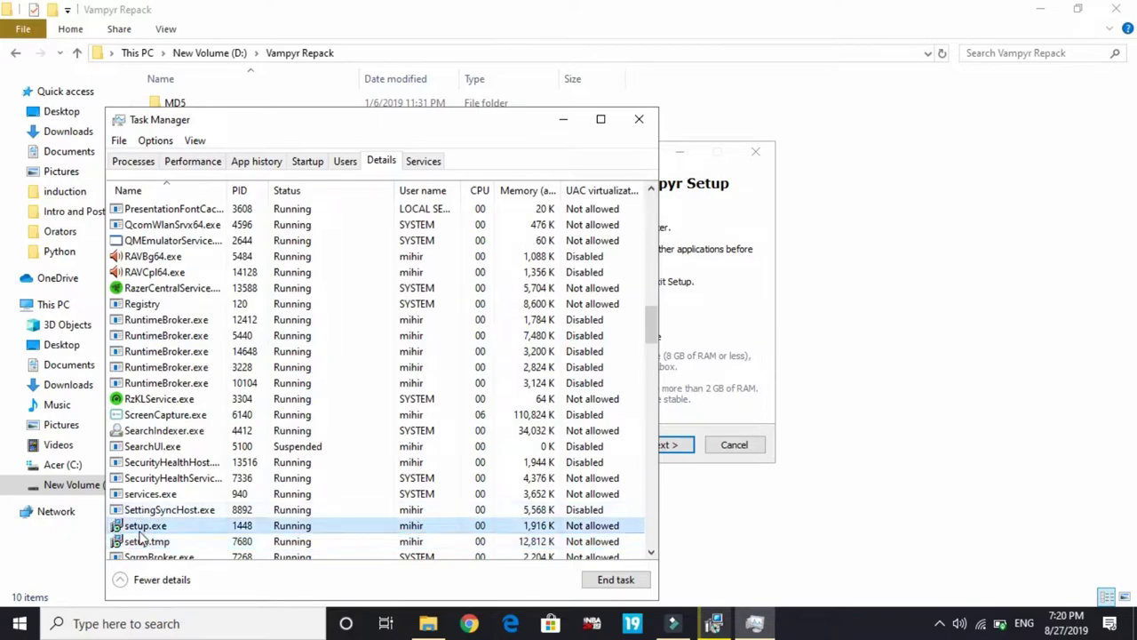
mouse_move(247, 360)
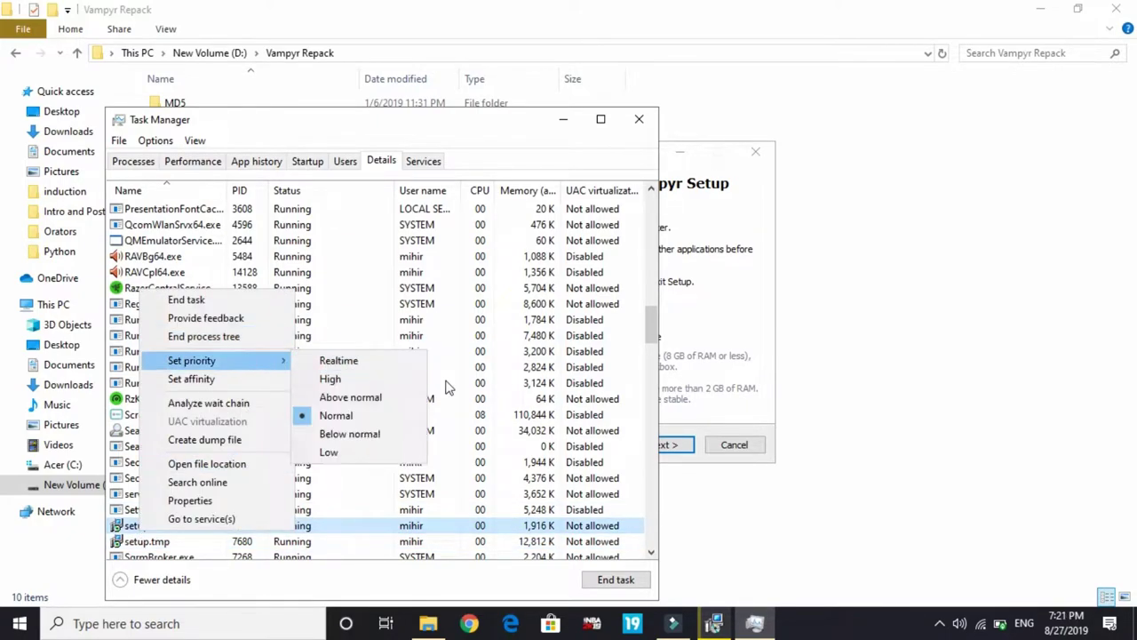
click(388, 376)
click(585, 333)
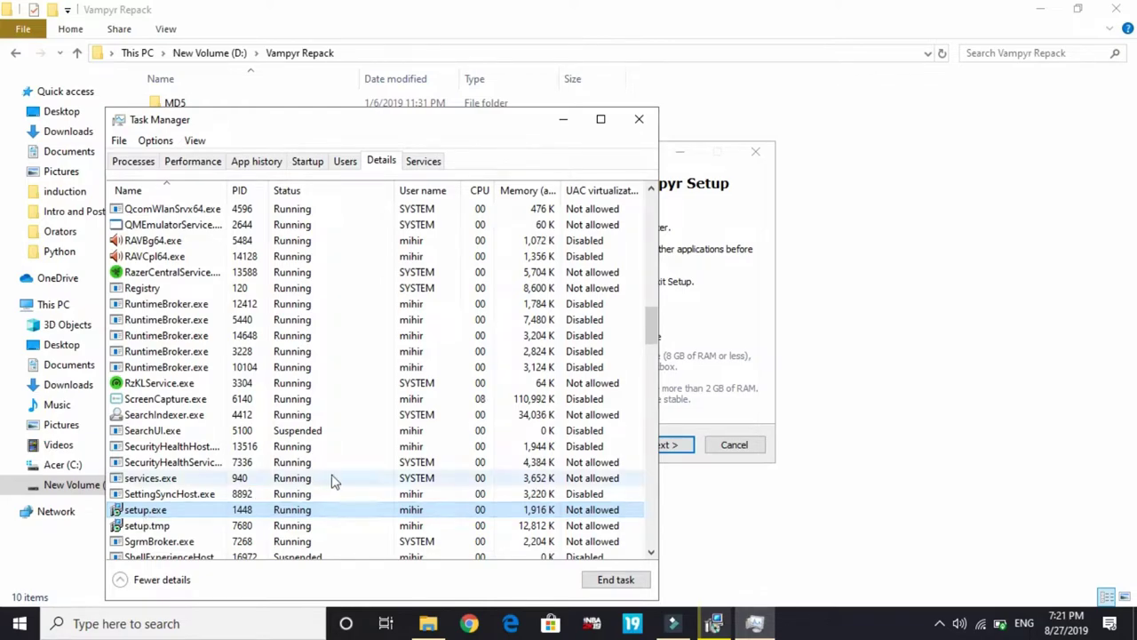
click(639, 119)
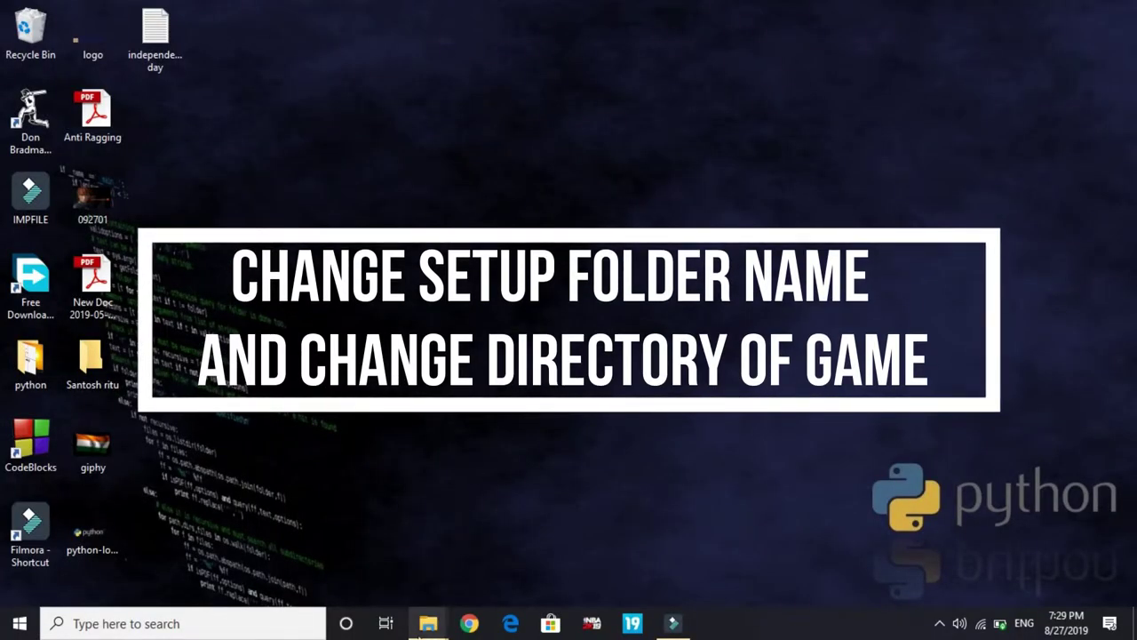
- Open New Volume (D:) and rename the Vampyr Repack folder, which keeps the name 'Vampyr Repack'
mouse_move(428, 623)
click(447, 558)
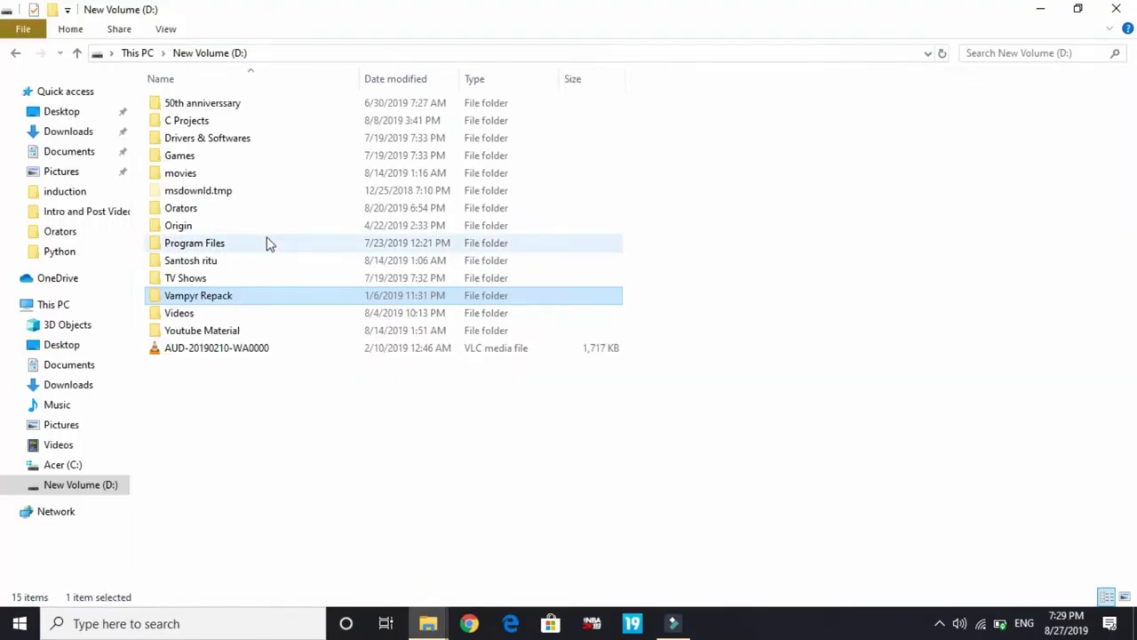
mouse_move(204, 303)
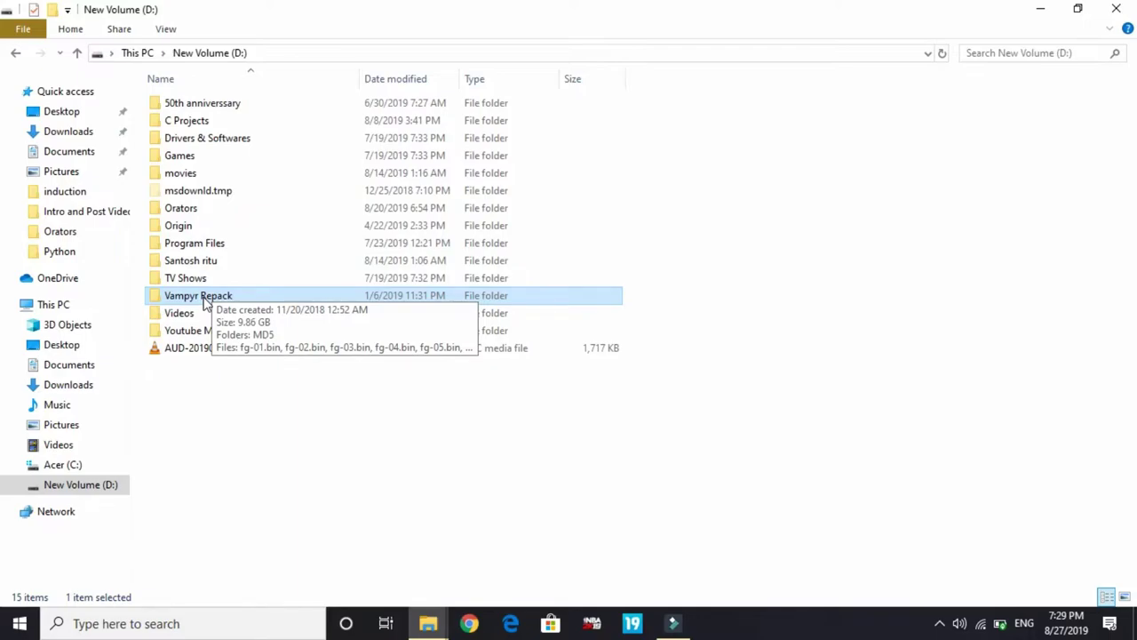
right_click(204, 299)
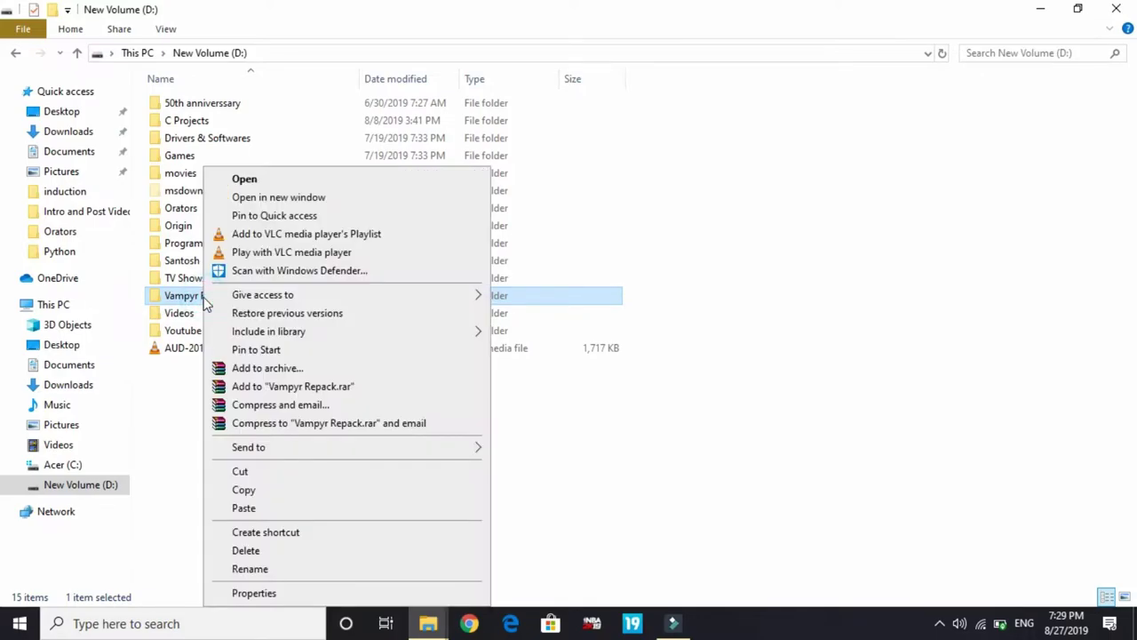
click(264, 570)
key(End)
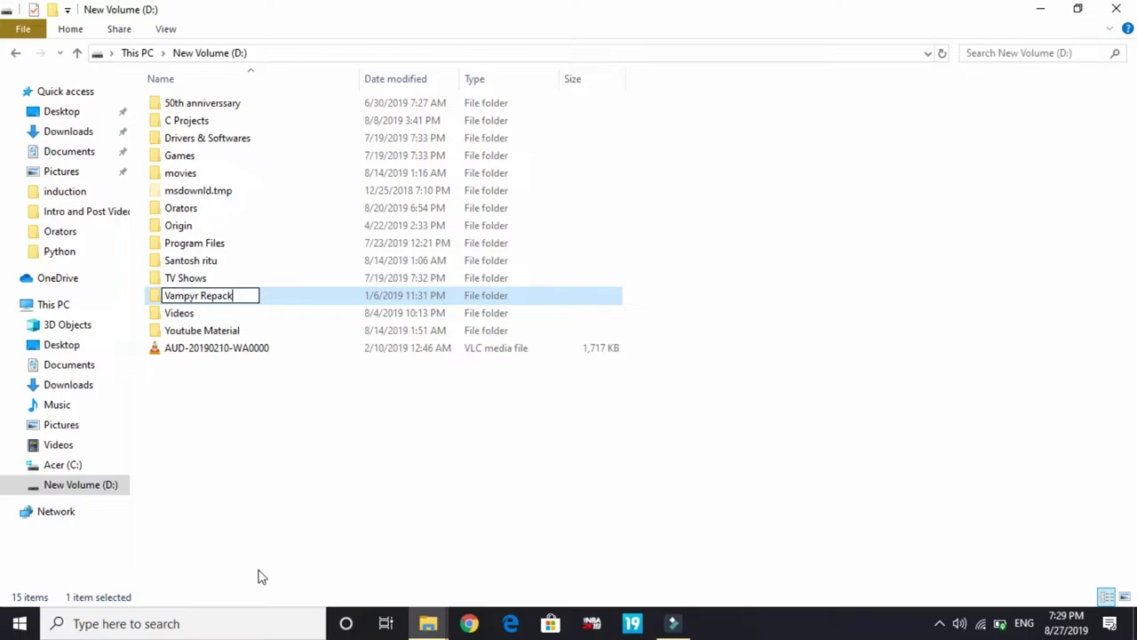
key(Return)
click(325, 464)
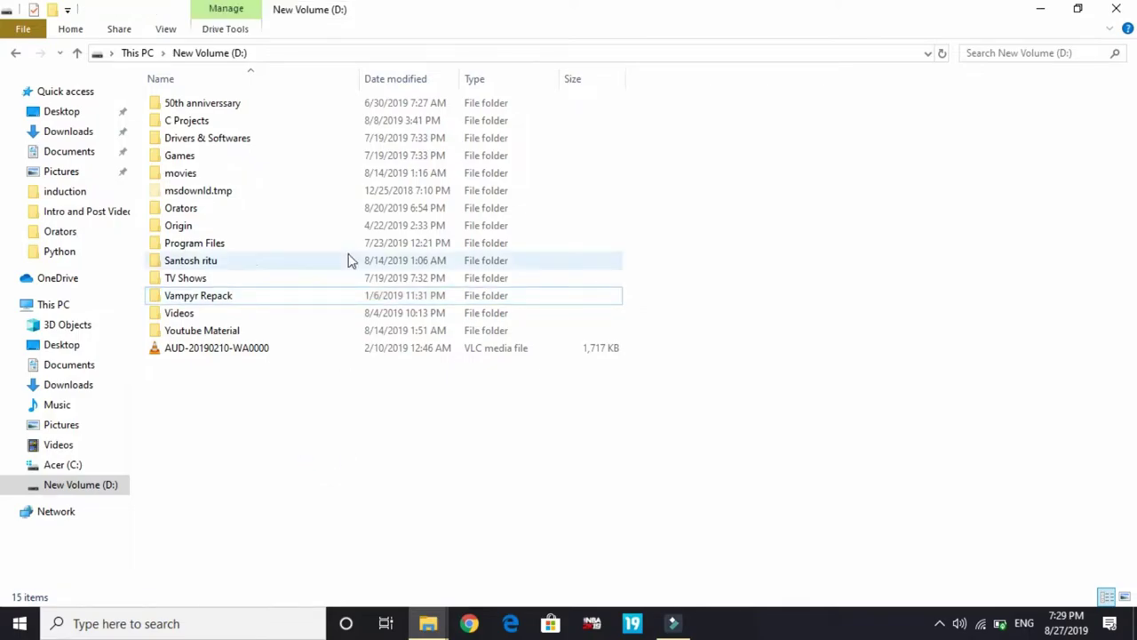
click(166, 299)
click(260, 415)
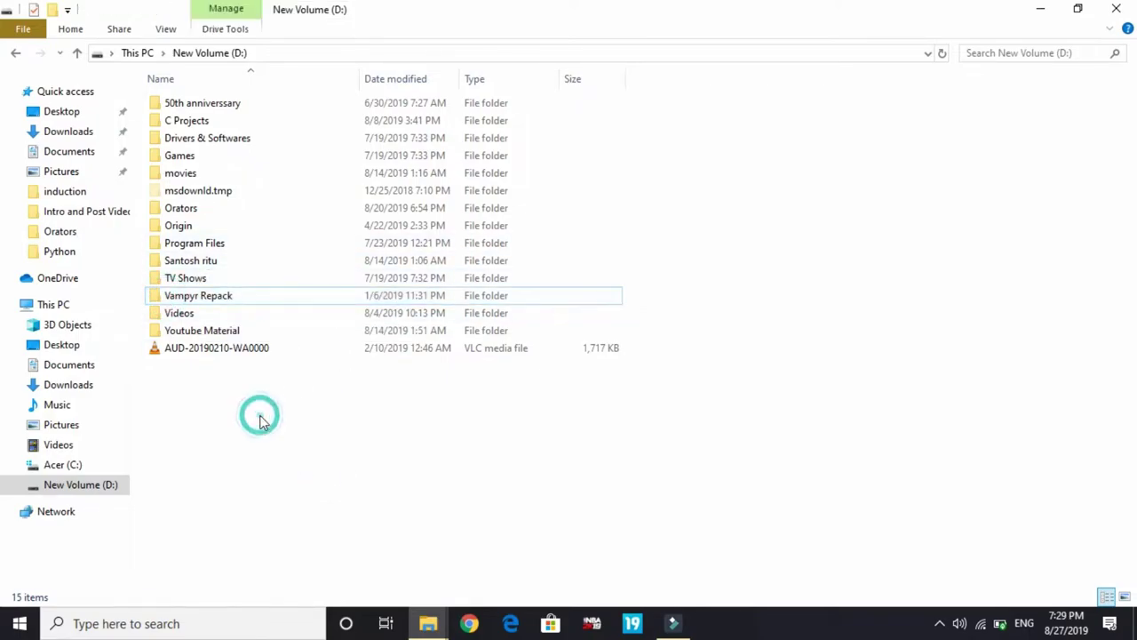
- Launch the Vampyr setup from Vampyr Repack in English with background music muted
double_click(313, 302)
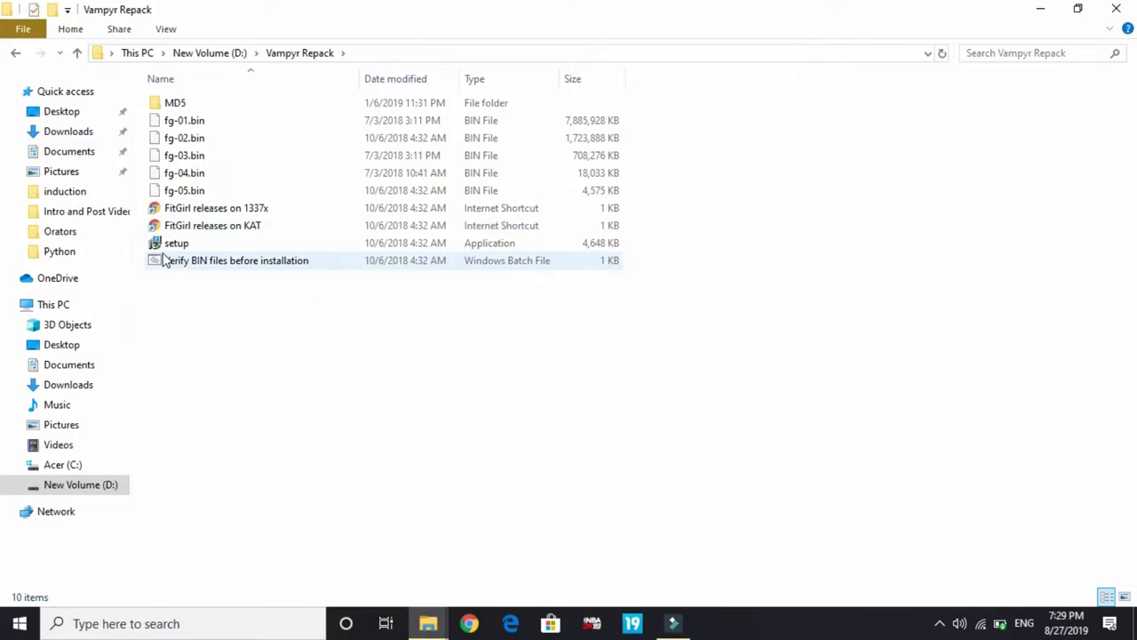
click(186, 241)
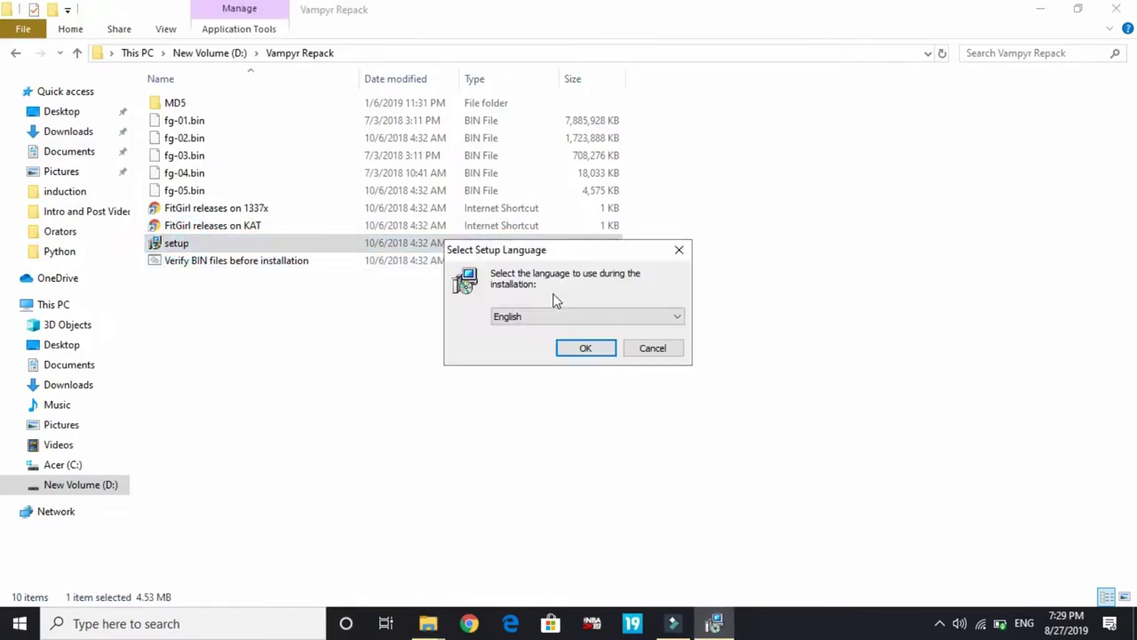
click(594, 350)
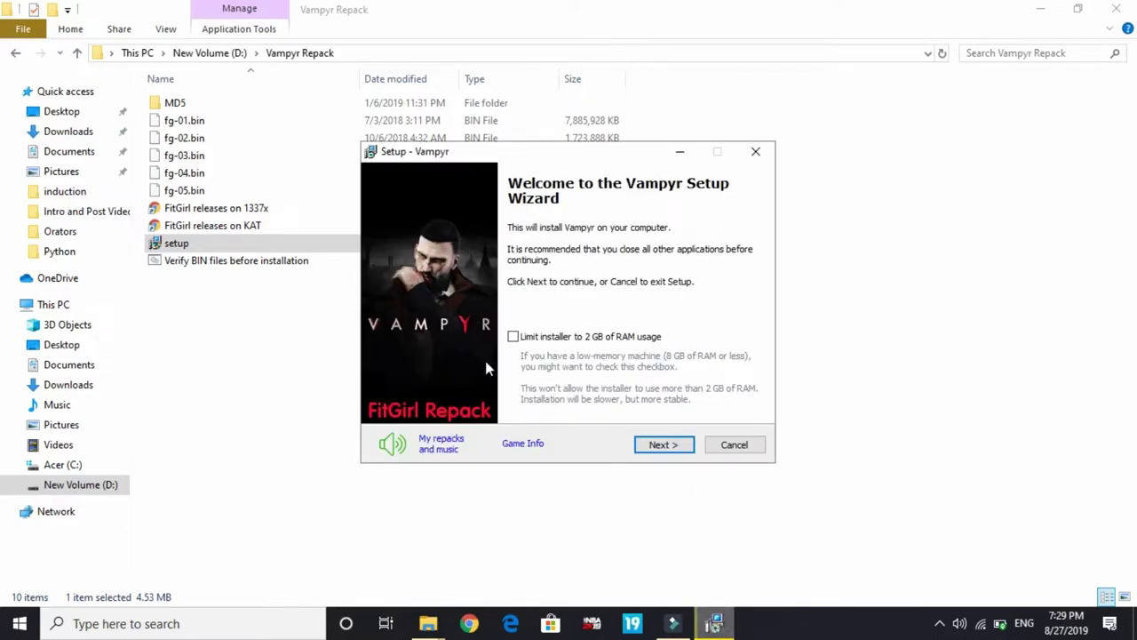
click(391, 442)
click(665, 449)
click(669, 463)
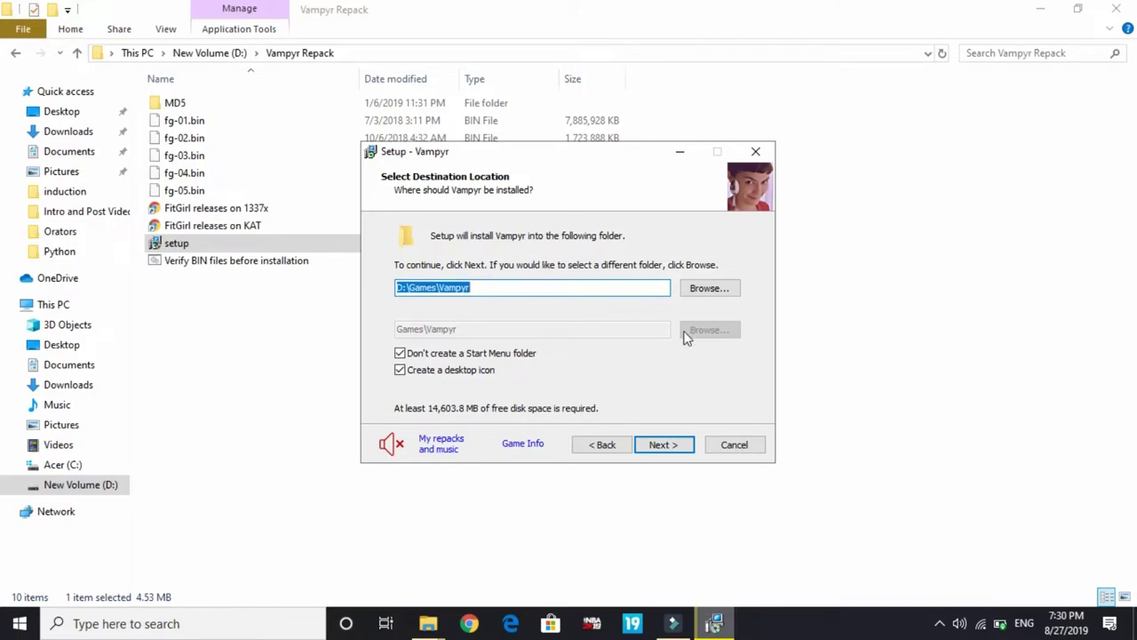
- Set the install folder to D:\Games\Vampyr, then exit the setup
click(711, 289)
click(482, 234)
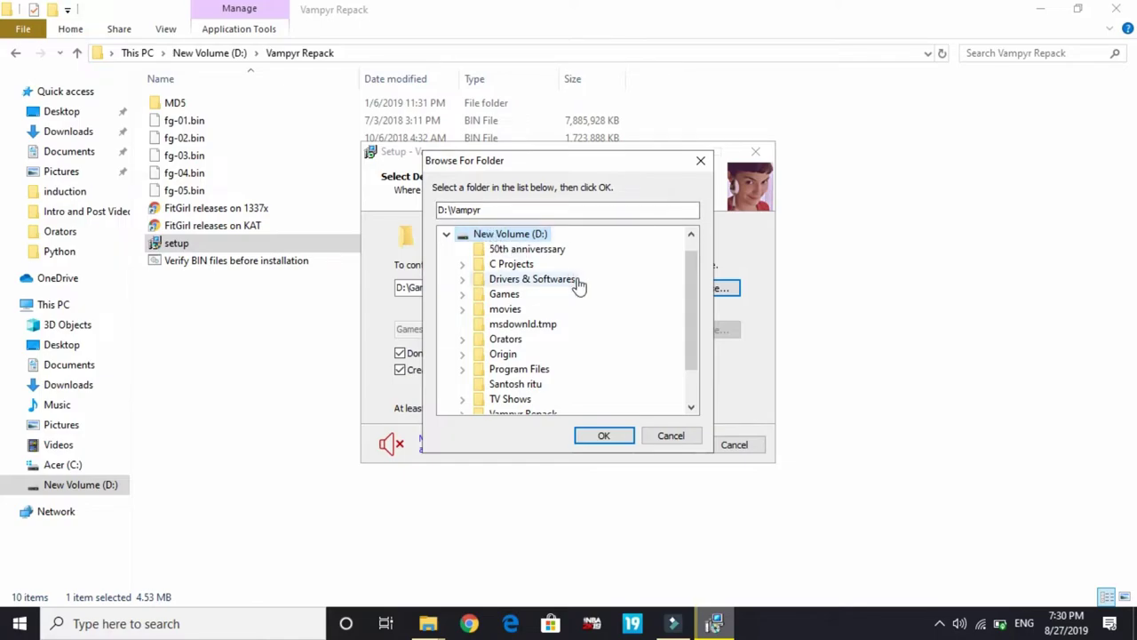
click(504, 294)
click(612, 437)
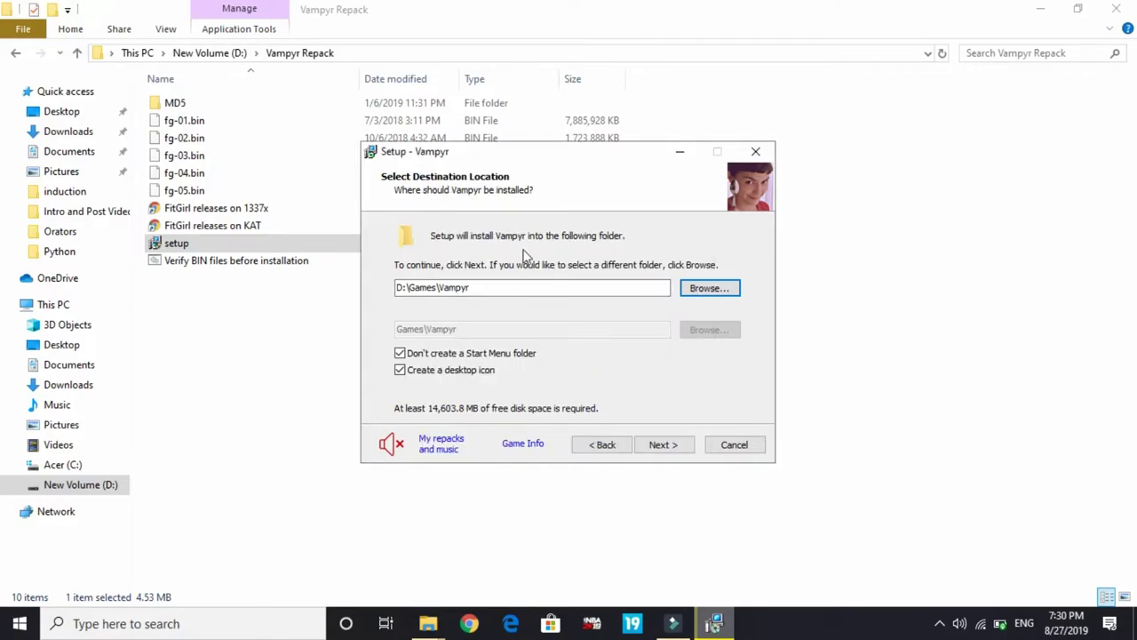
click(754, 157)
click(643, 396)
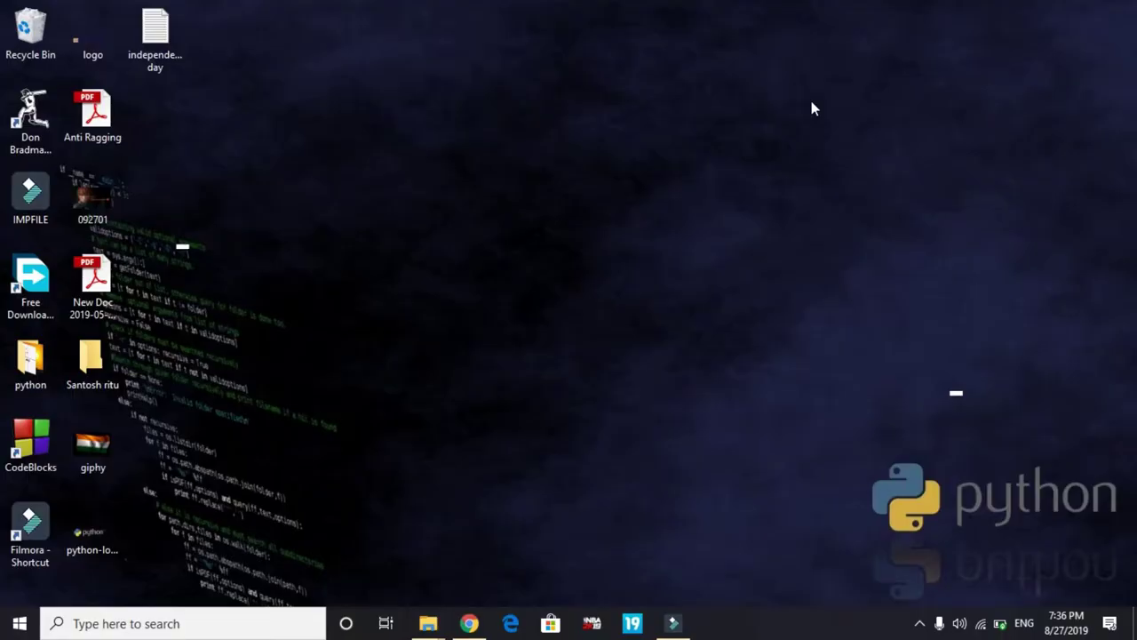
- Download isdone.dll version 0.5.0.0 from its DLL-files.com page in Chrome
click(469, 622)
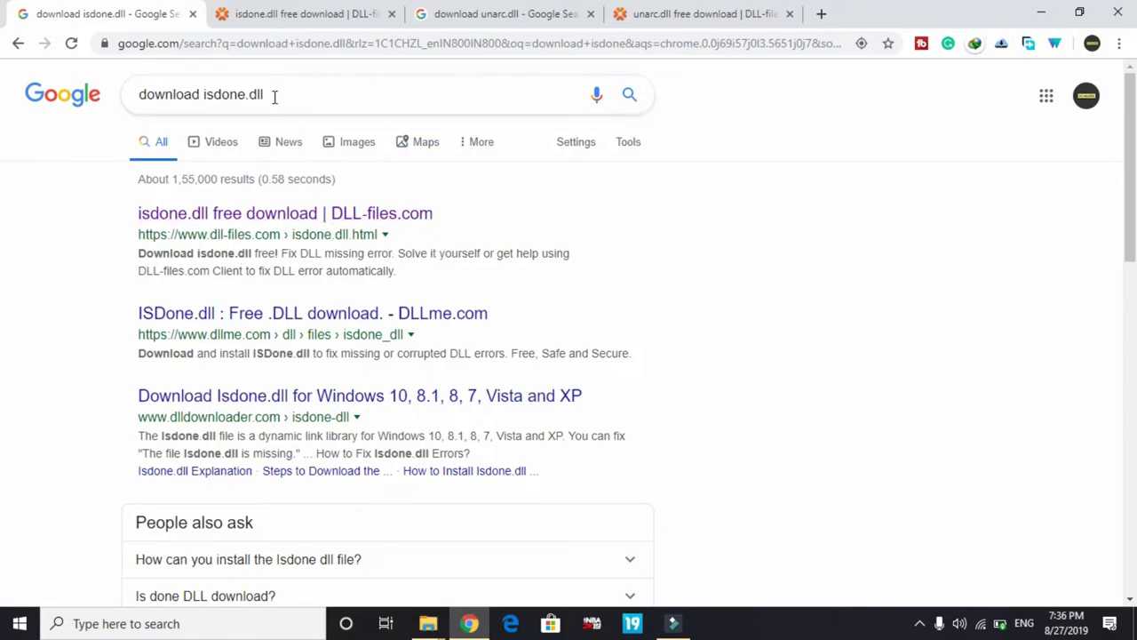
click(298, 14)
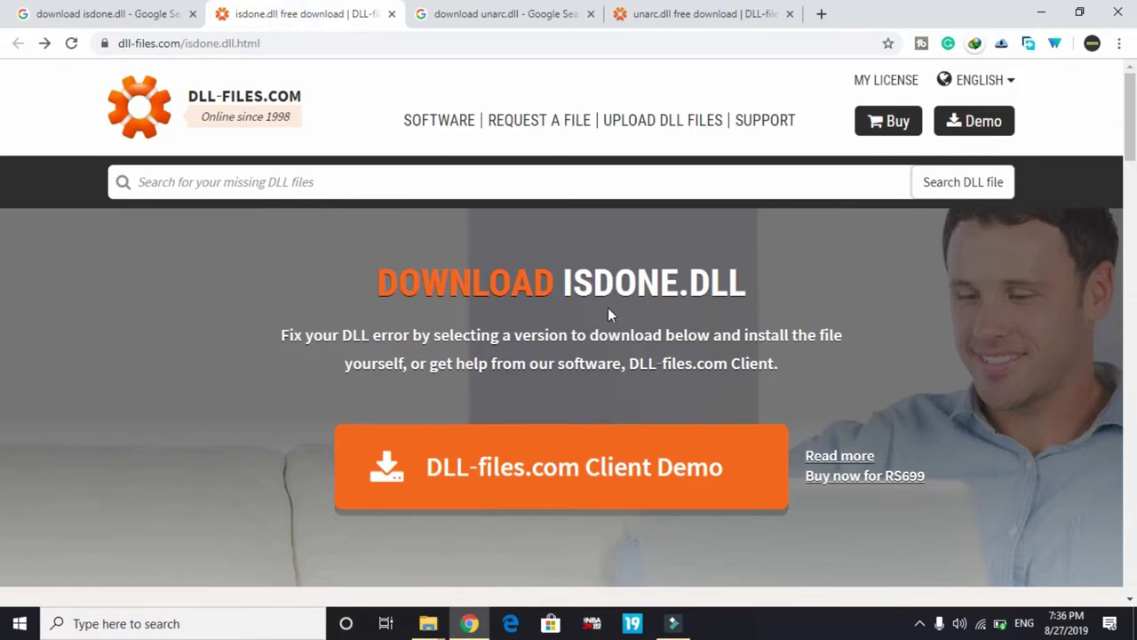
scroll(609, 314, down, 5)
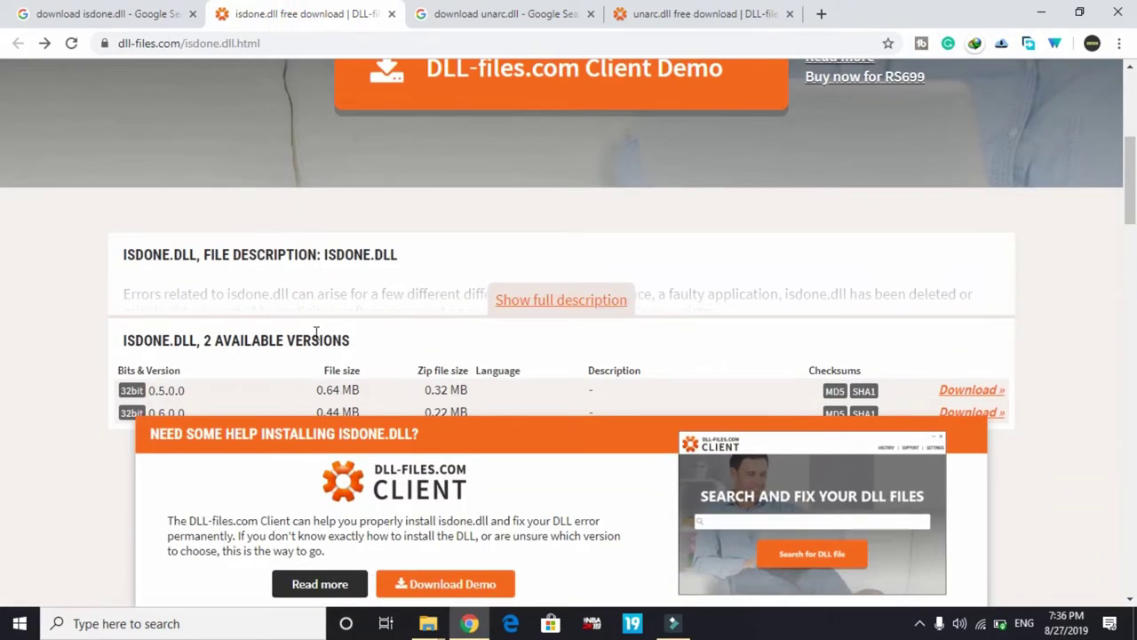
scroll(316, 332, up, 1)
click(956, 438)
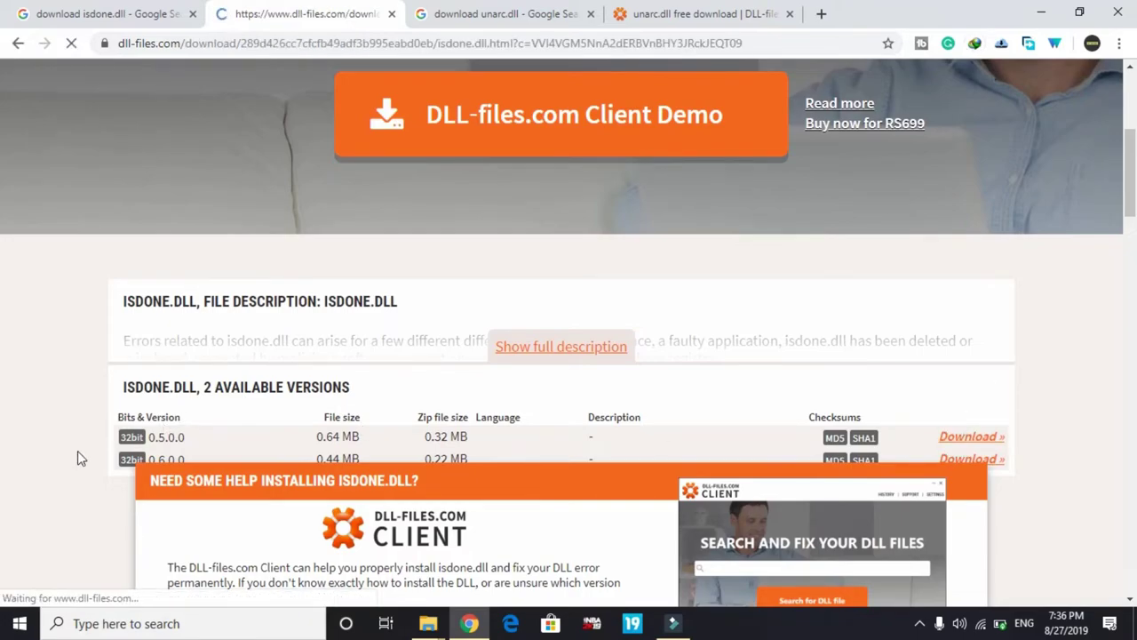
scroll(122, 441, down, 2)
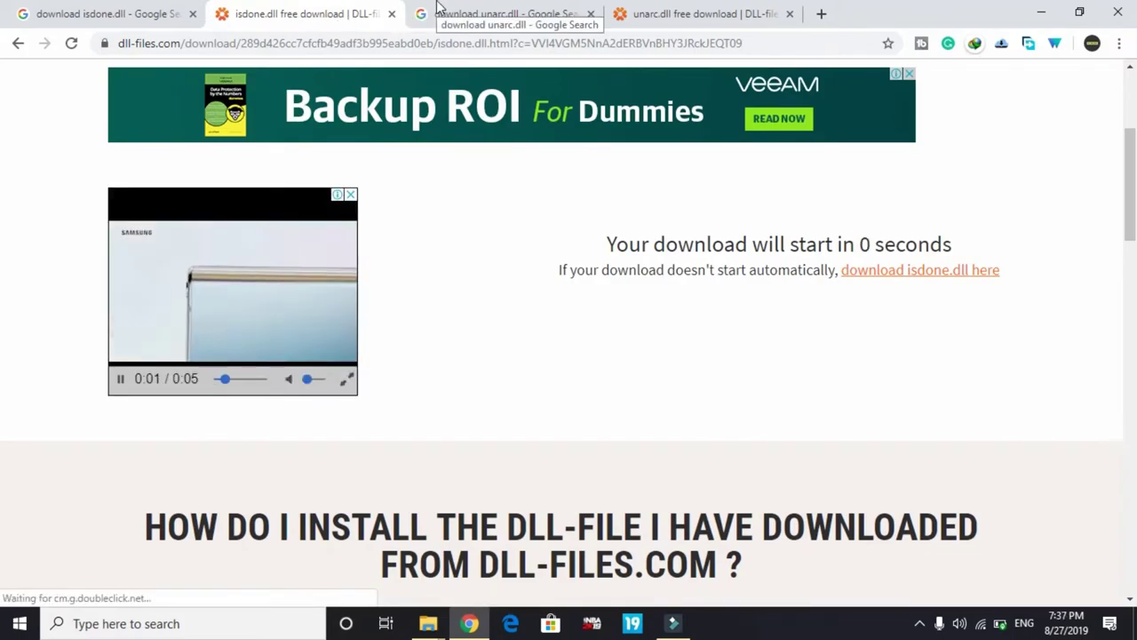
- Download unarc.dll version 0.0.0.0 from its DLL-files.com page
click(490, 12)
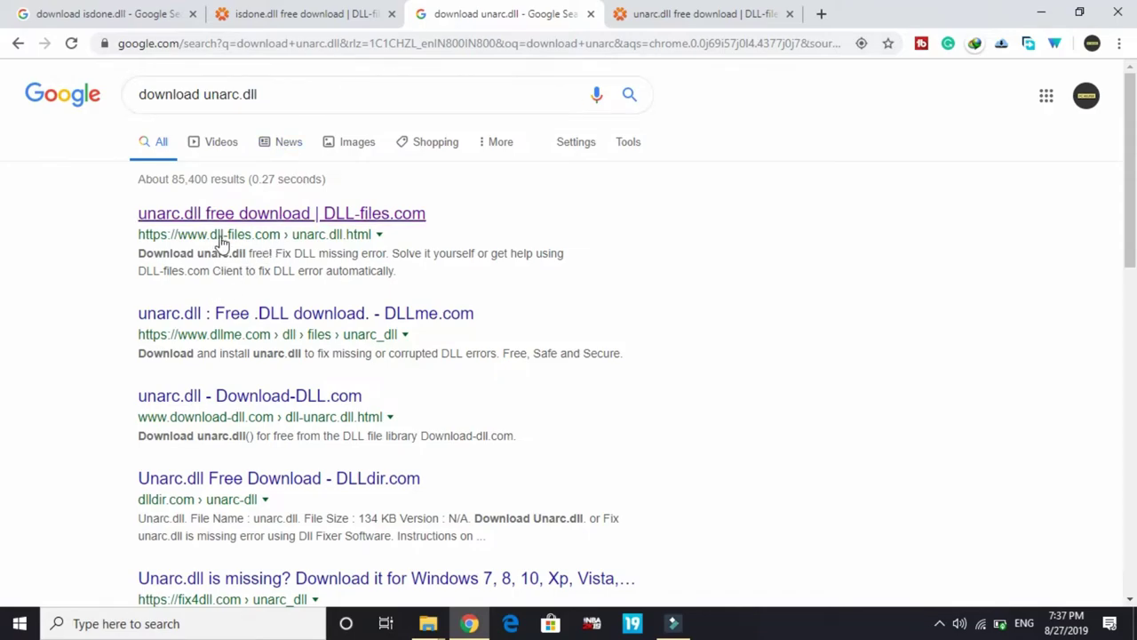
click(677, 14)
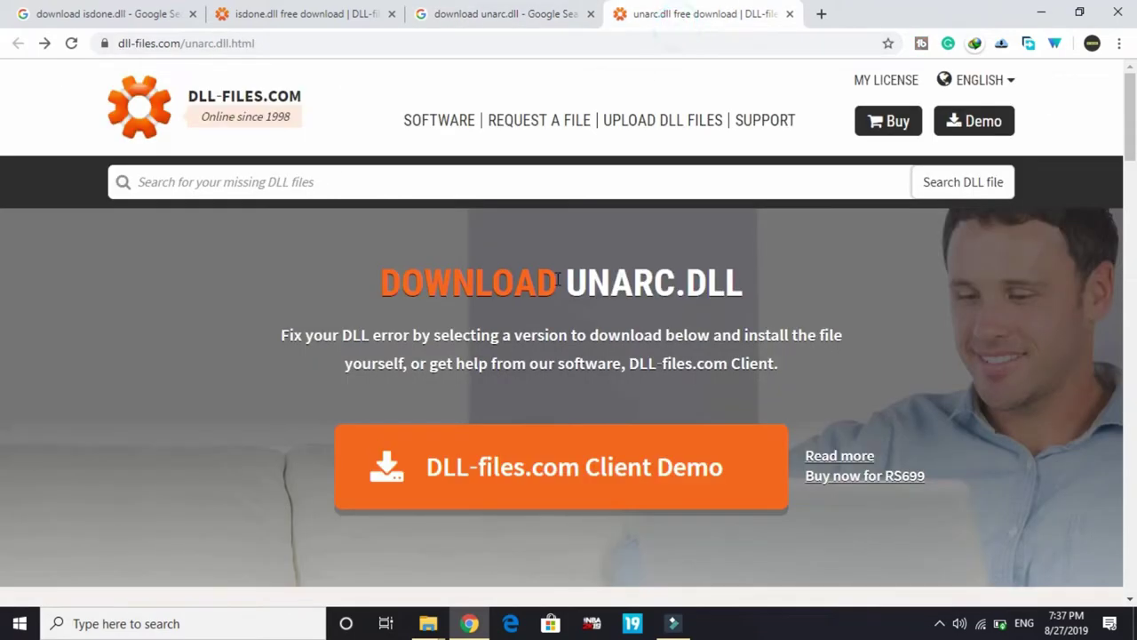
scroll(556, 283, down, 3)
scroll(558, 285, down, 1)
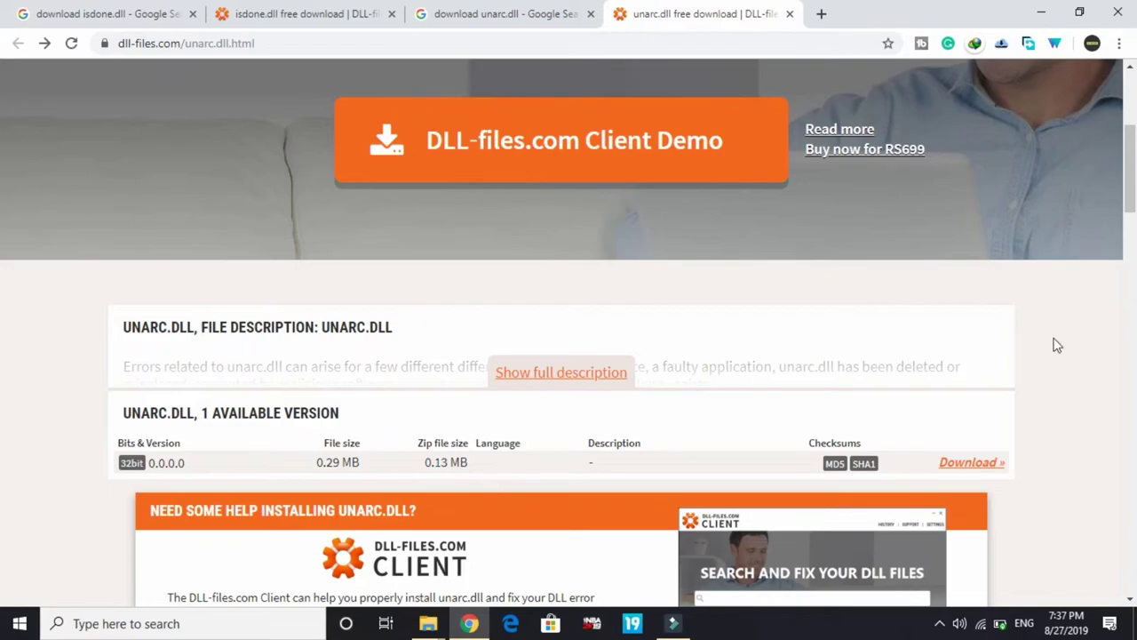
click(950, 467)
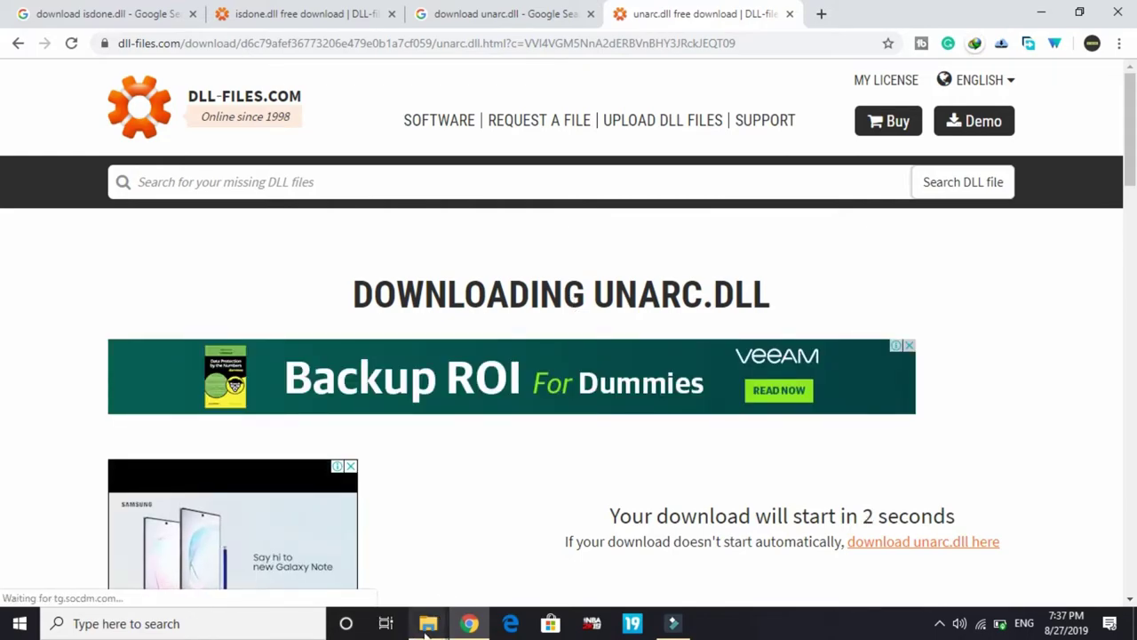
- Search the Downloads folder for 'isdo' to find the isdone archive
mouse_move(427, 627)
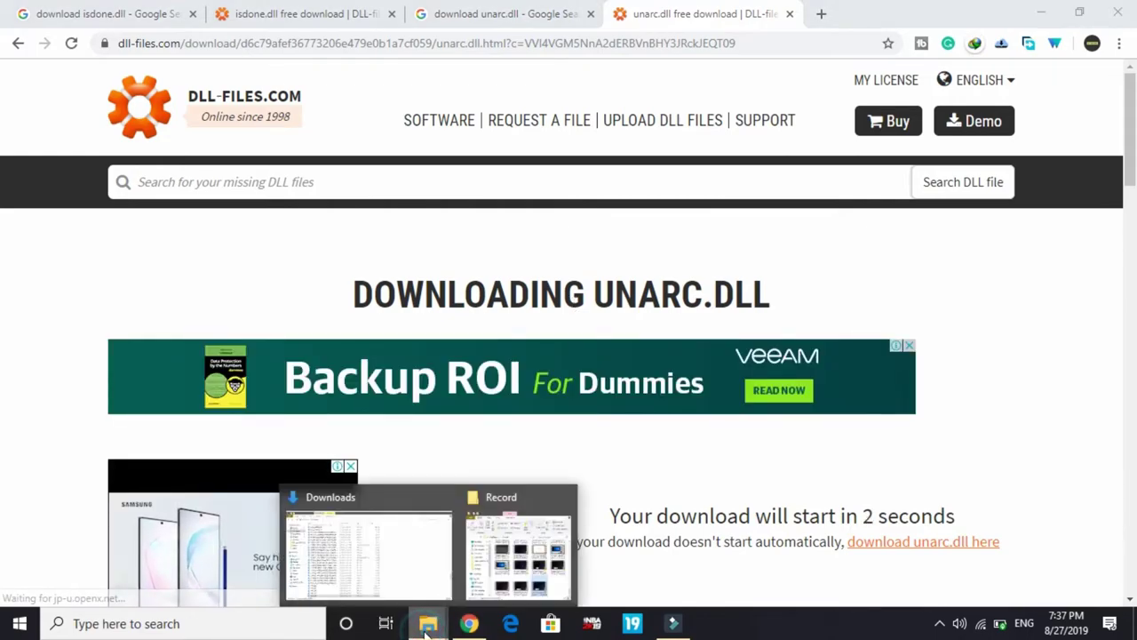
click(431, 538)
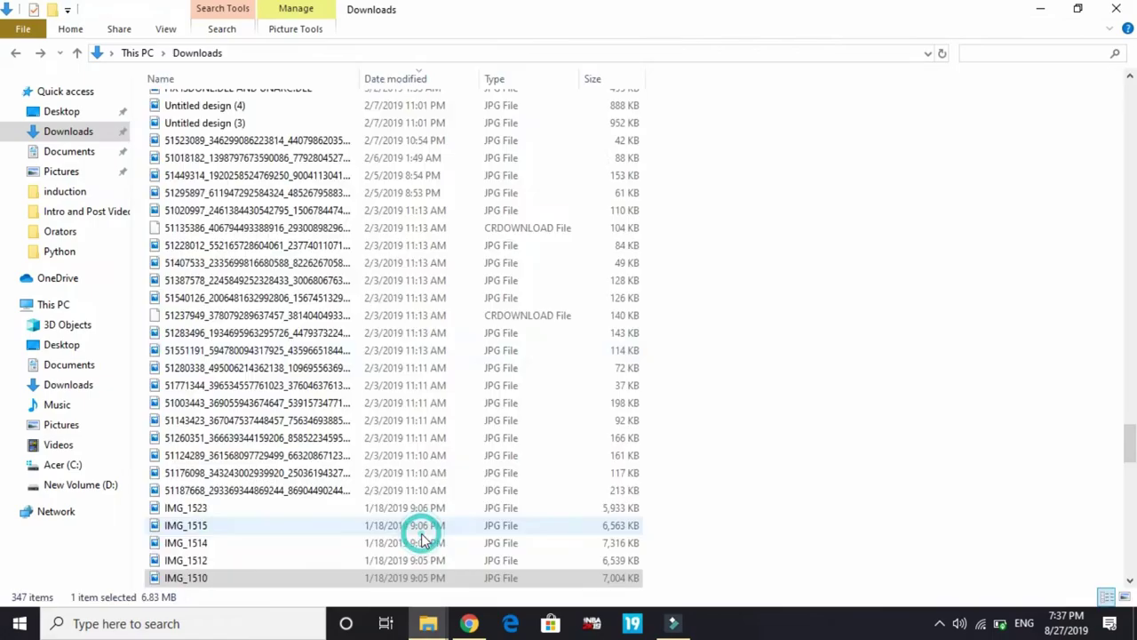
click(1015, 46)
text(isdo)
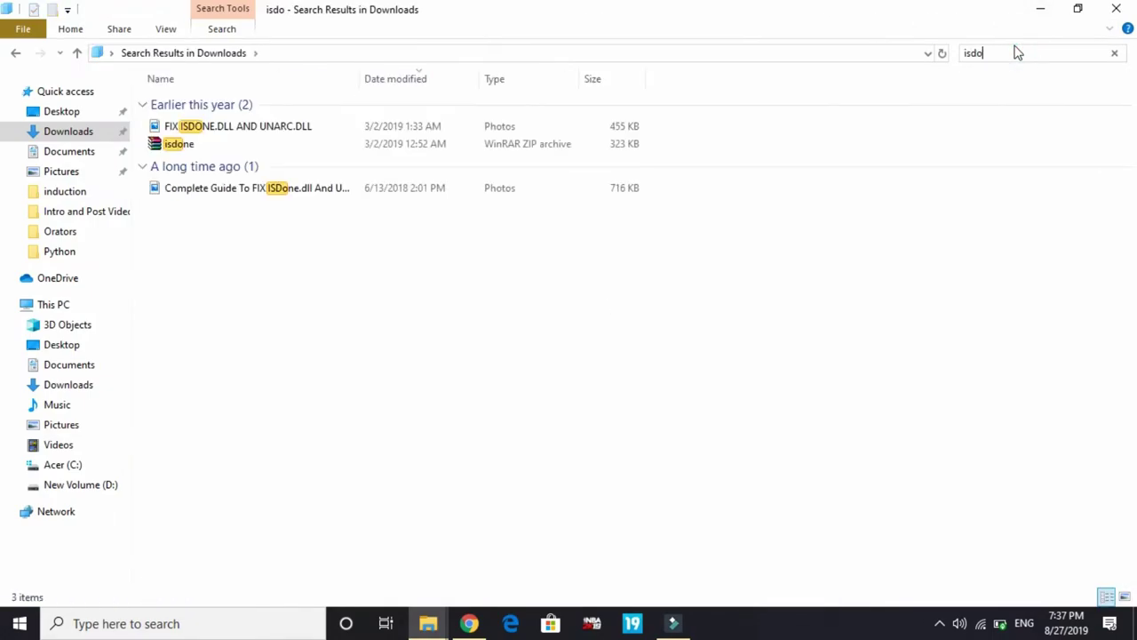
- Extract ISDone.dll from the isdone archive into C:\Windows\System32
double_click(527, 148)
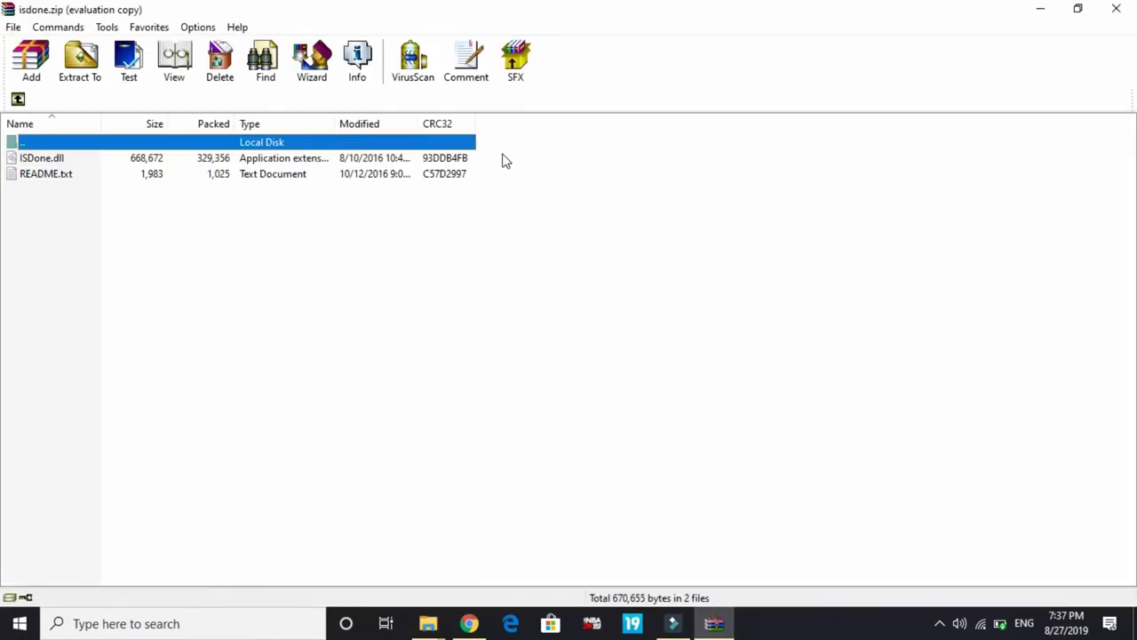
click(140, 160)
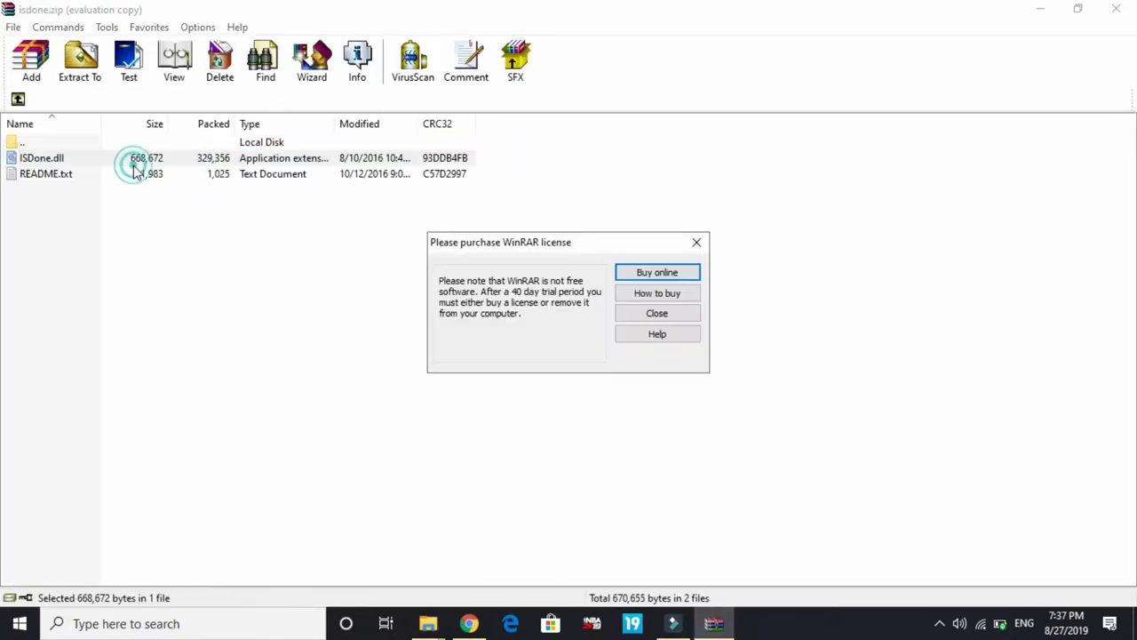
click(696, 243)
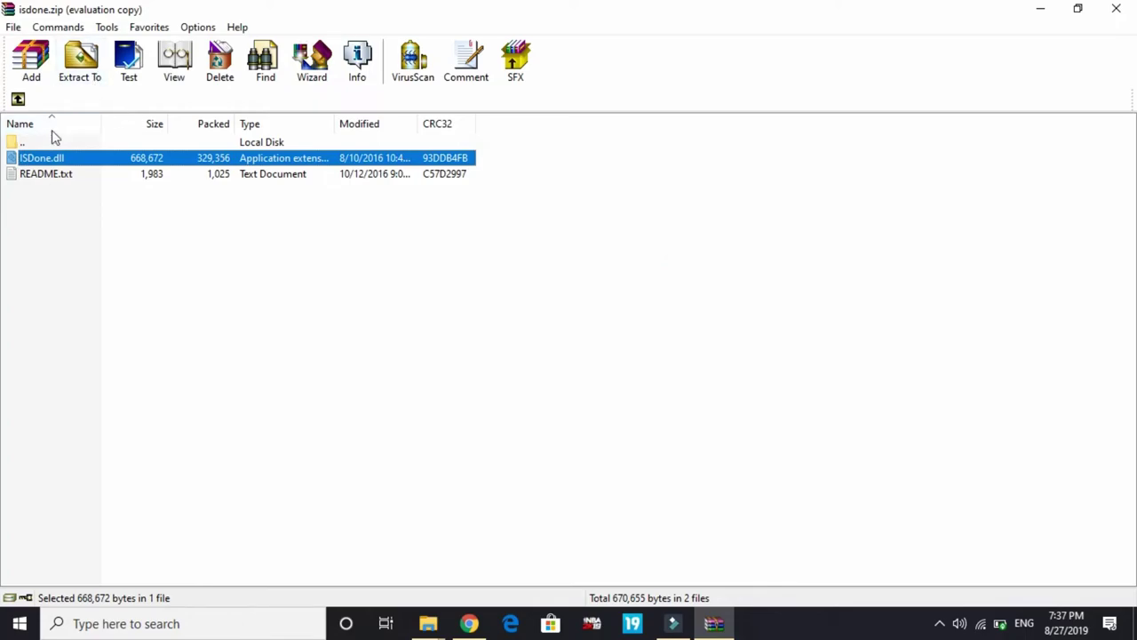
click(80, 60)
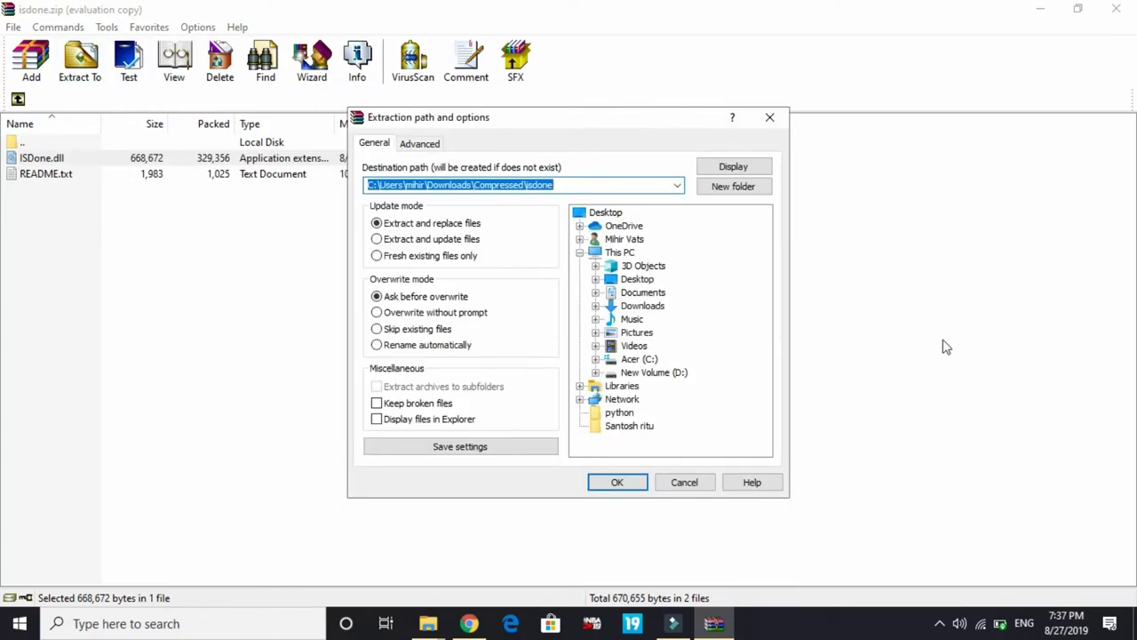
double_click(636, 360)
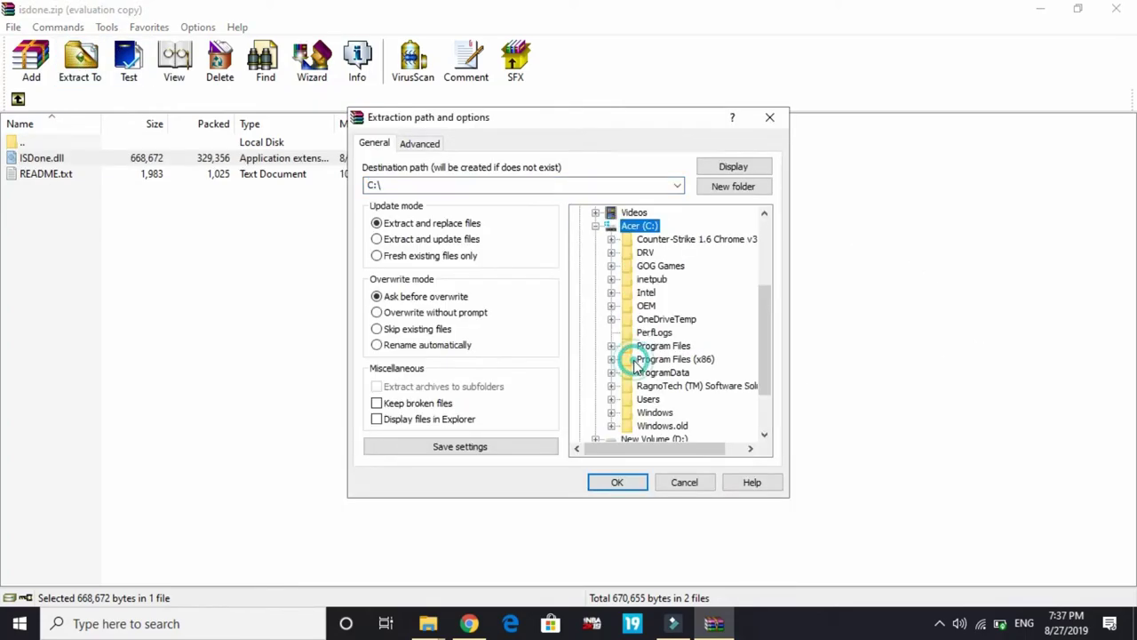
double_click(656, 413)
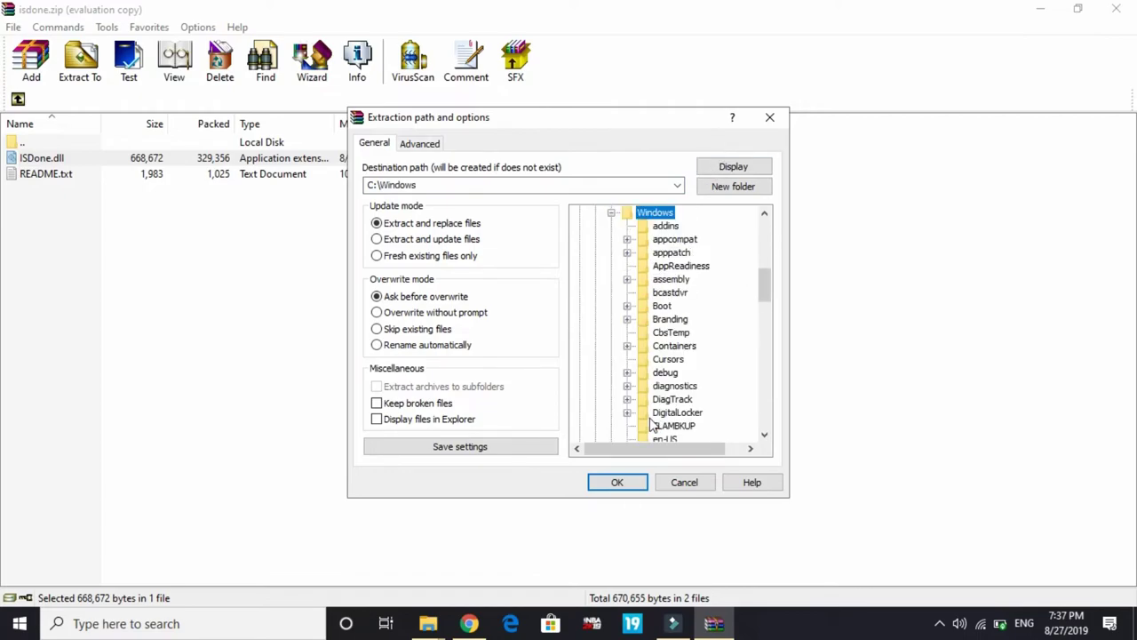
scroll(702, 404, down, 20)
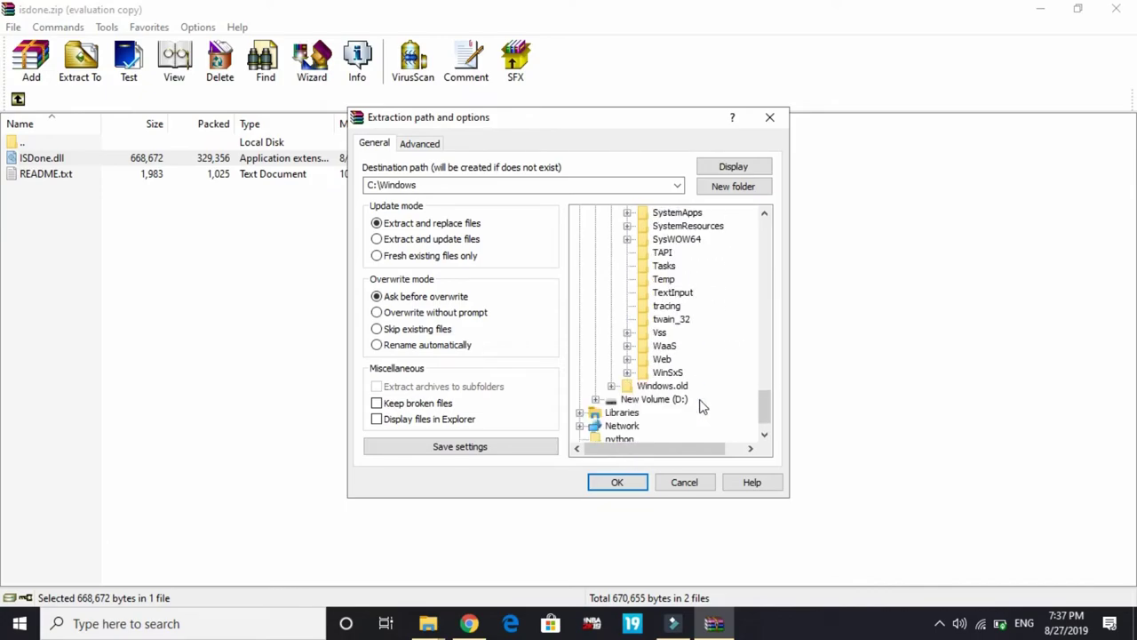
click(655, 240)
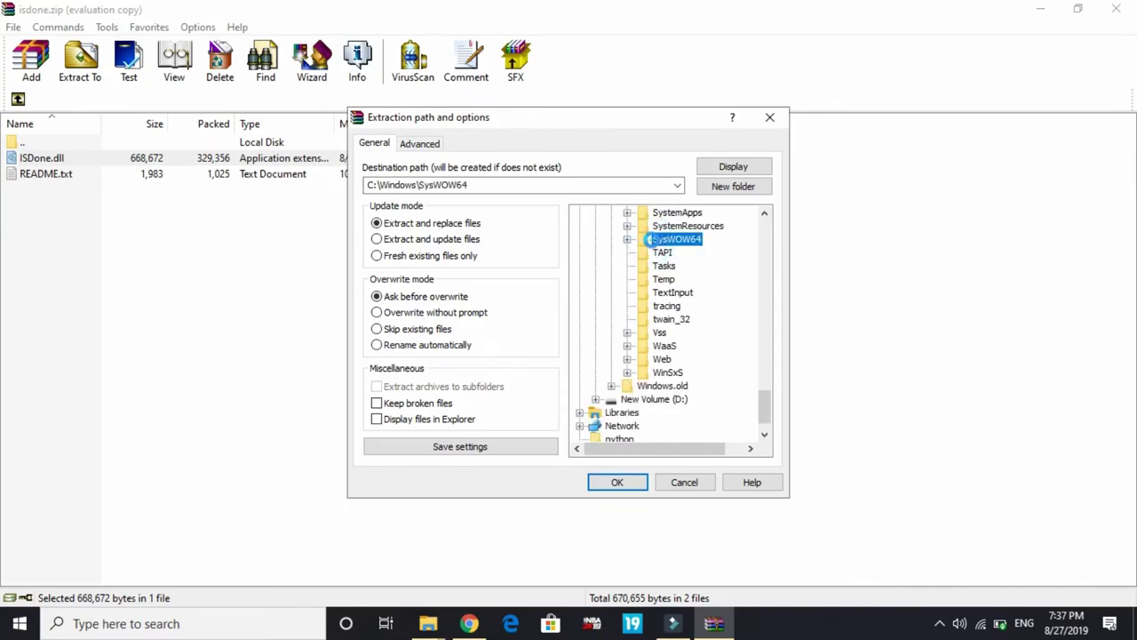
double_click(651, 240)
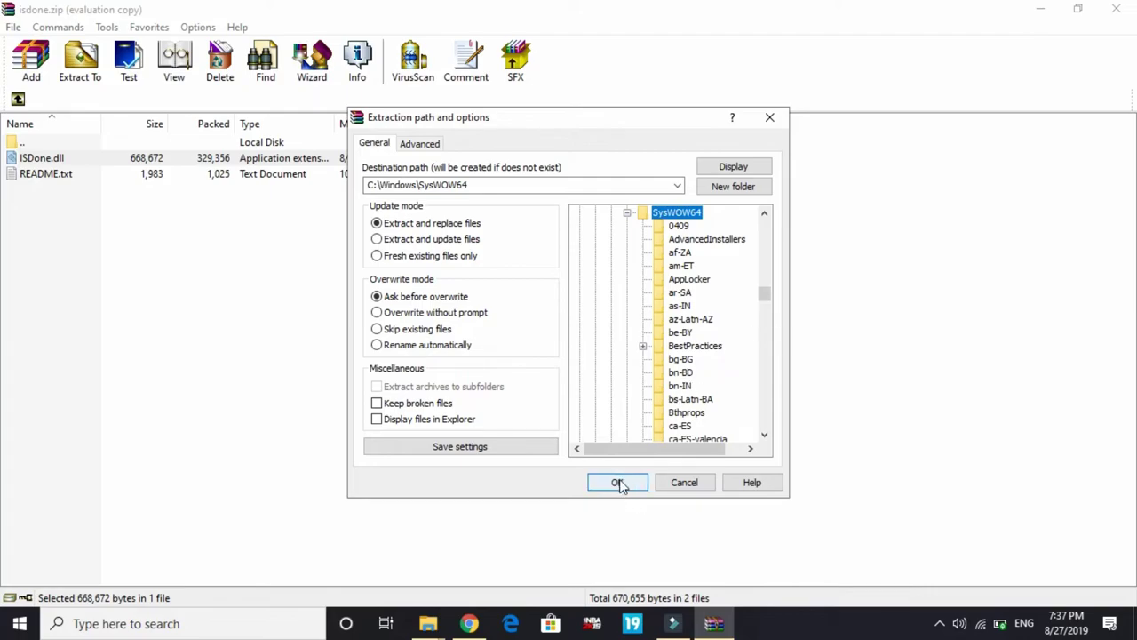
scroll(686, 358, up, 4)
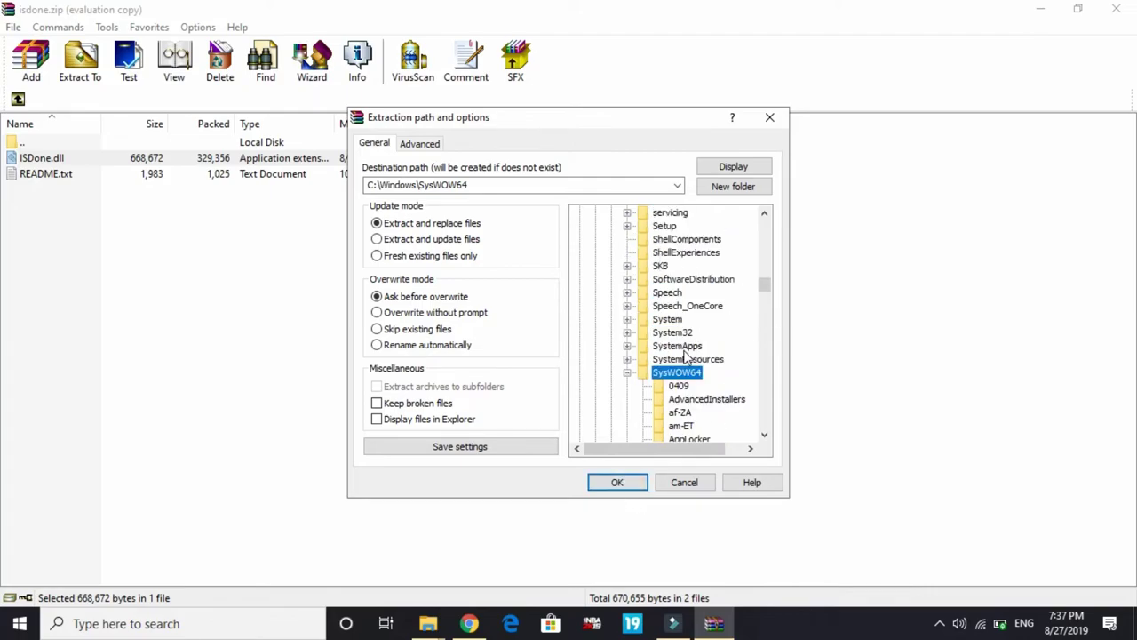
click(675, 333)
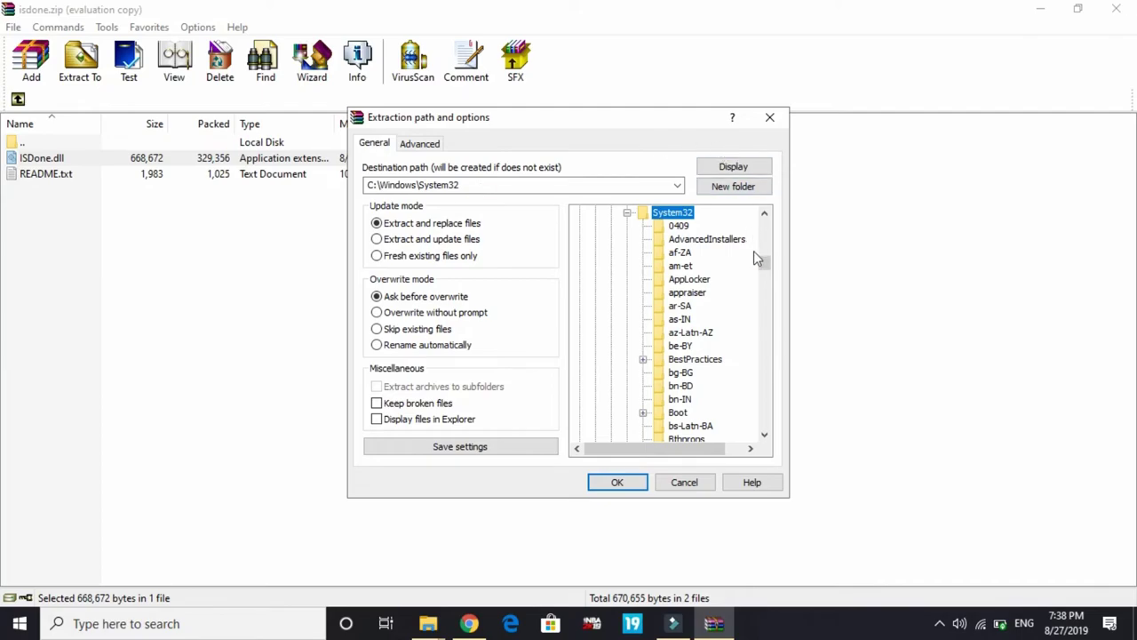
scroll(711, 382, down, 20)
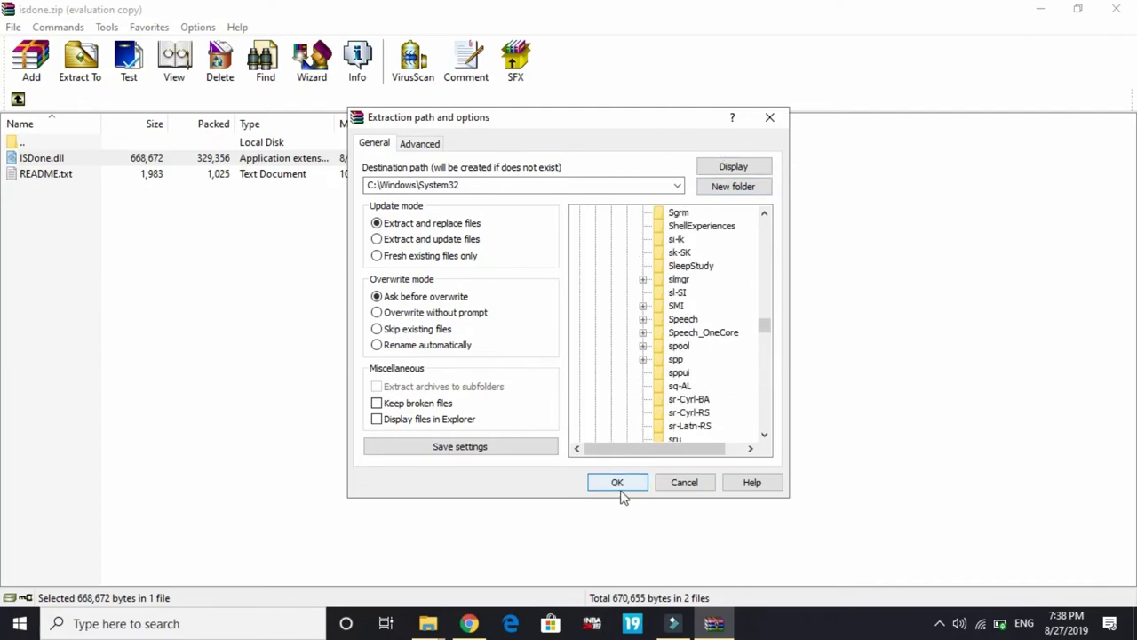
click(770, 117)
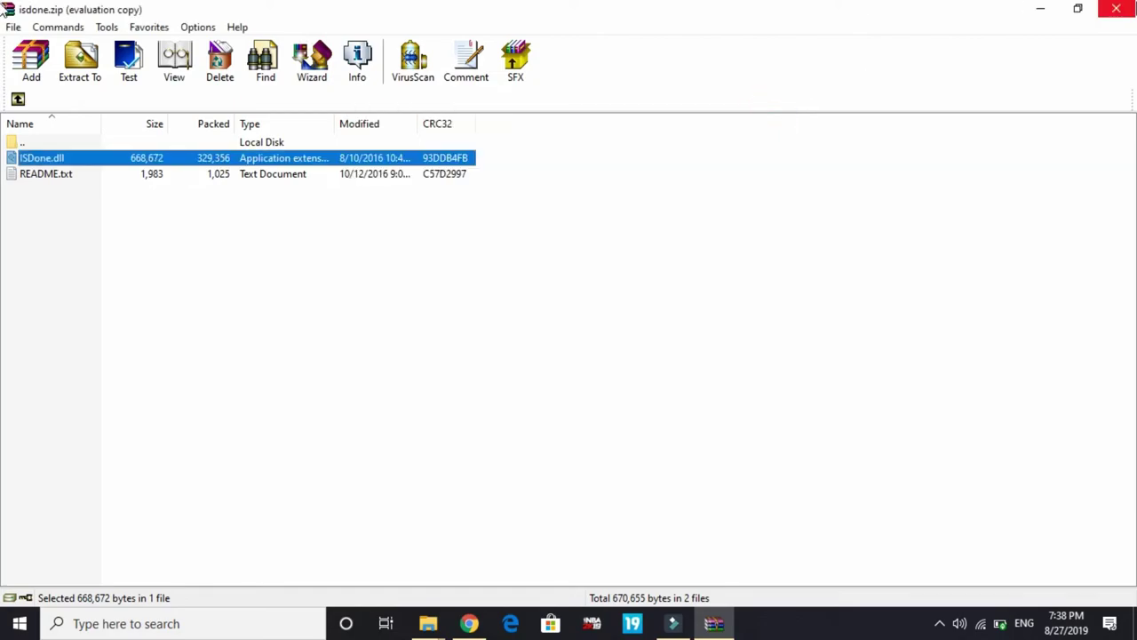
- Close WinRAR and search the Downloads folder for 'una'
click(1116, 9)
click(1011, 53)
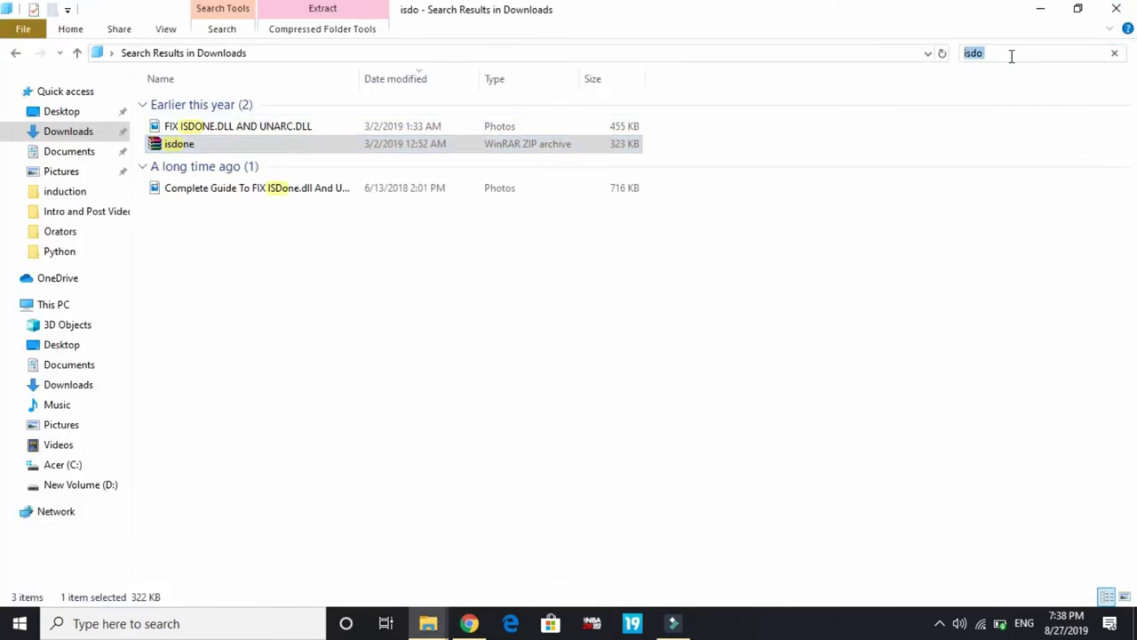
click(1011, 55)
double_click(1011, 55)
text(una)
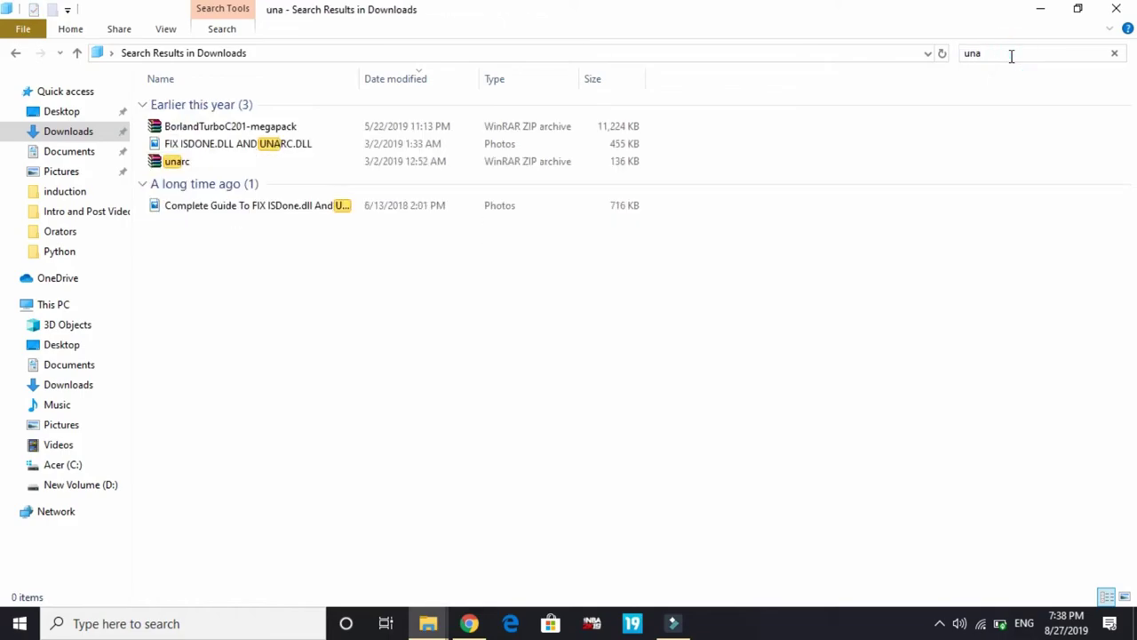
- Extract unarc.dll from unarc.zip into C:\Windows\SysWOW64, overwriting the existing file, and close WinRAR
double_click(218, 169)
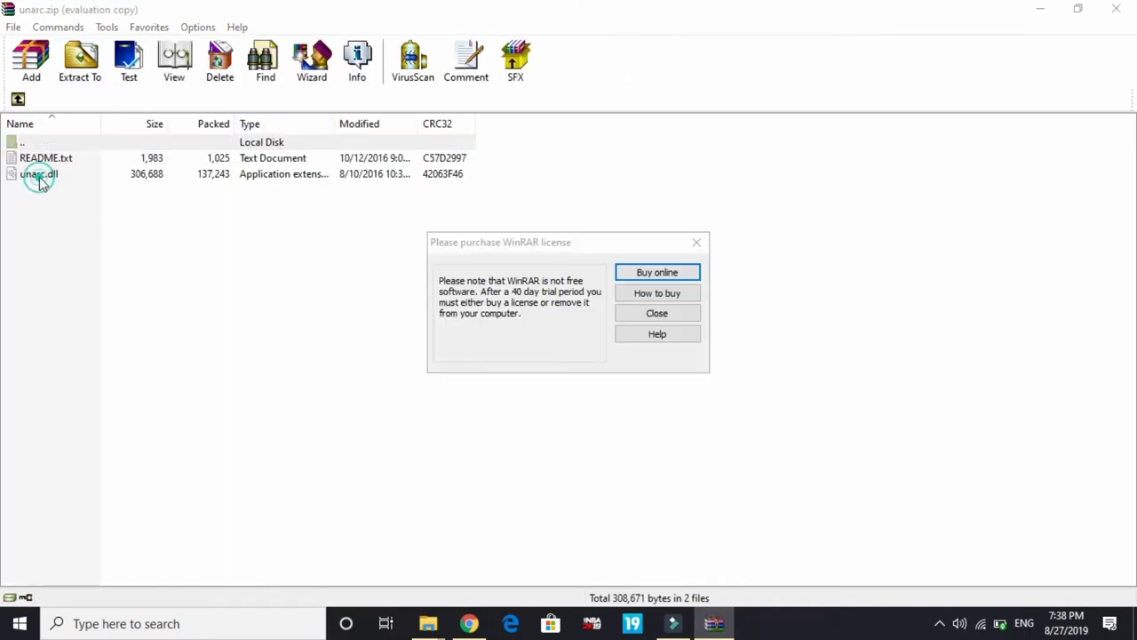
click(694, 243)
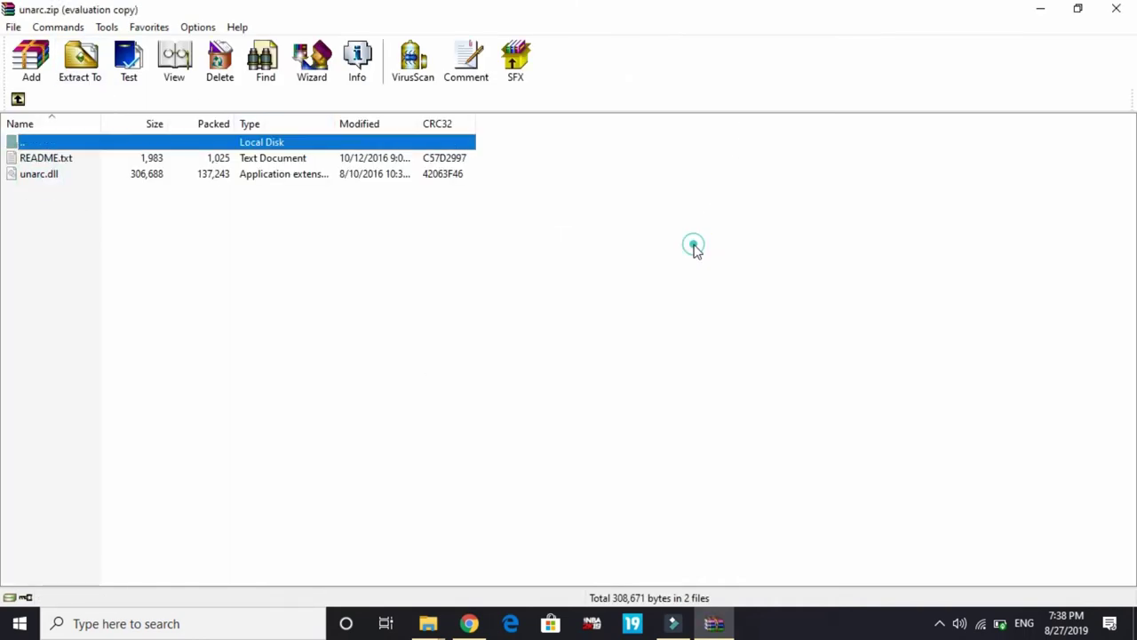
click(251, 176)
click(96, 55)
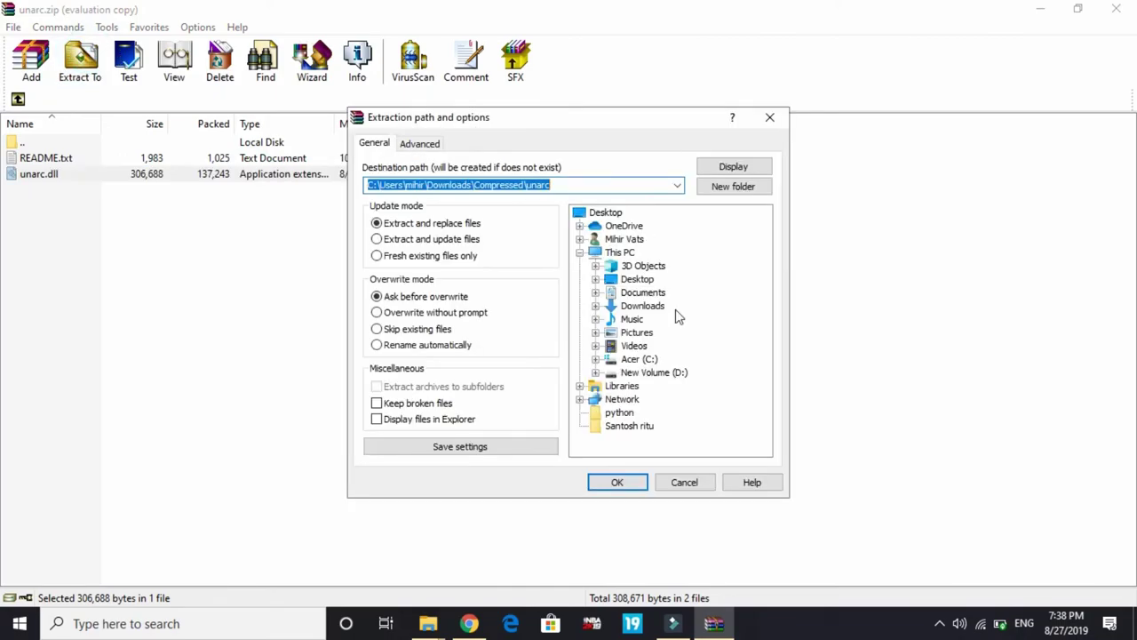
double_click(632, 359)
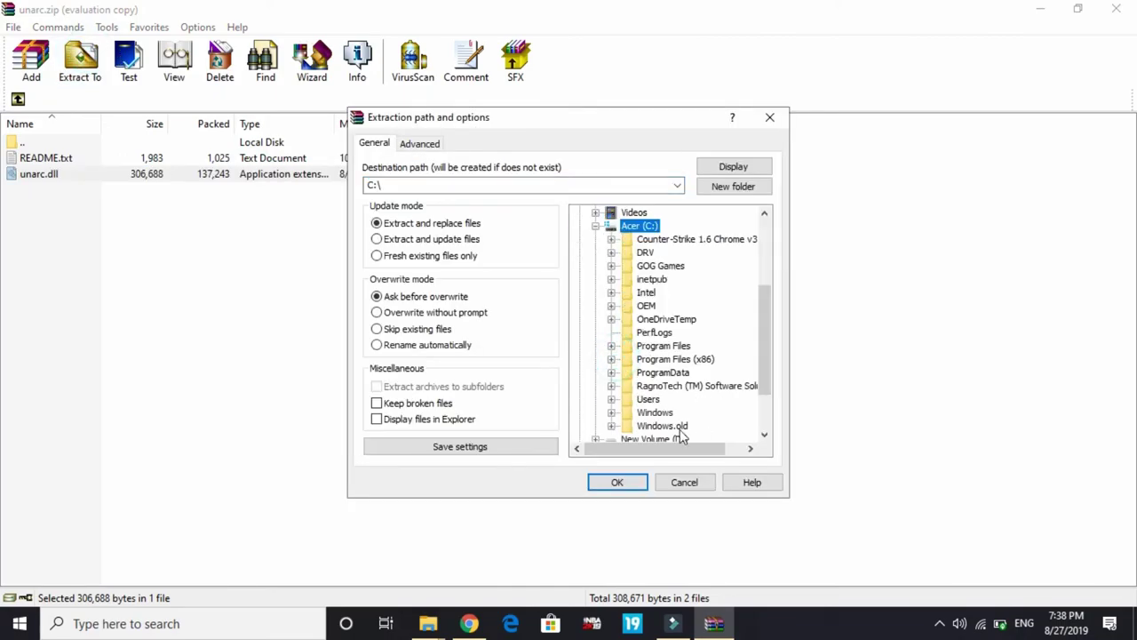
click(665, 414)
double_click(664, 414)
scroll(664, 414, down, 20)
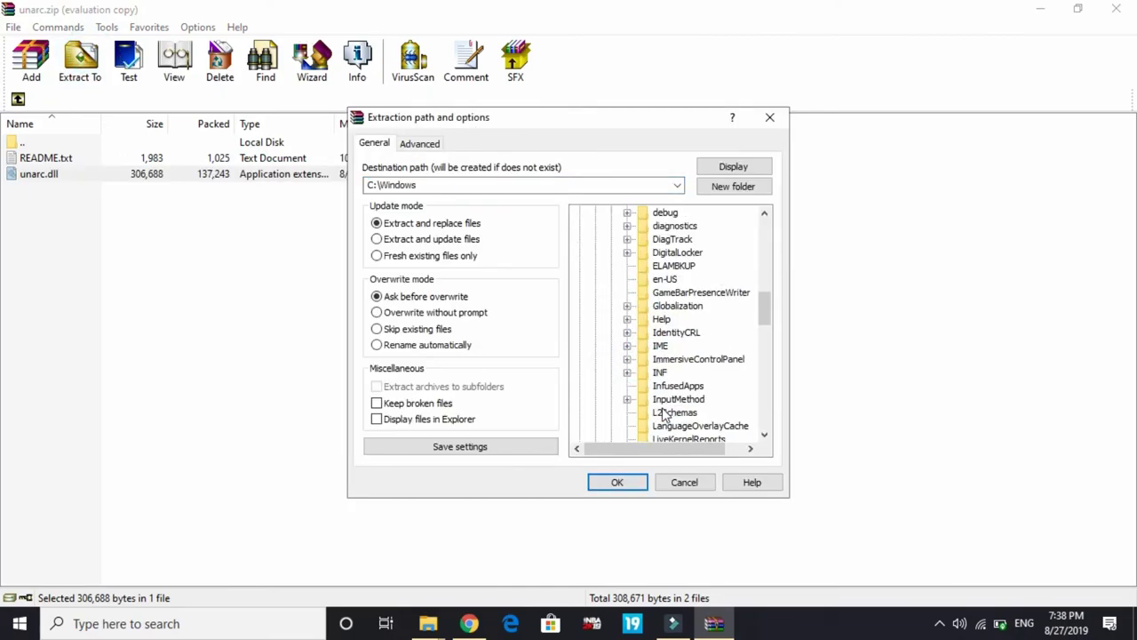
click(665, 412)
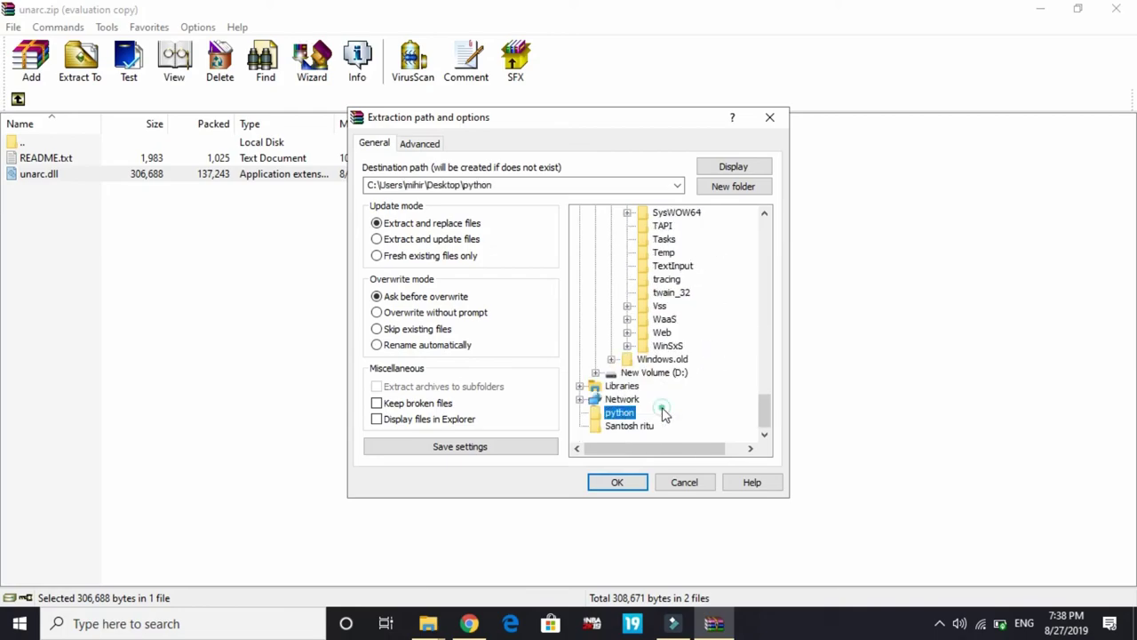
double_click(681, 219)
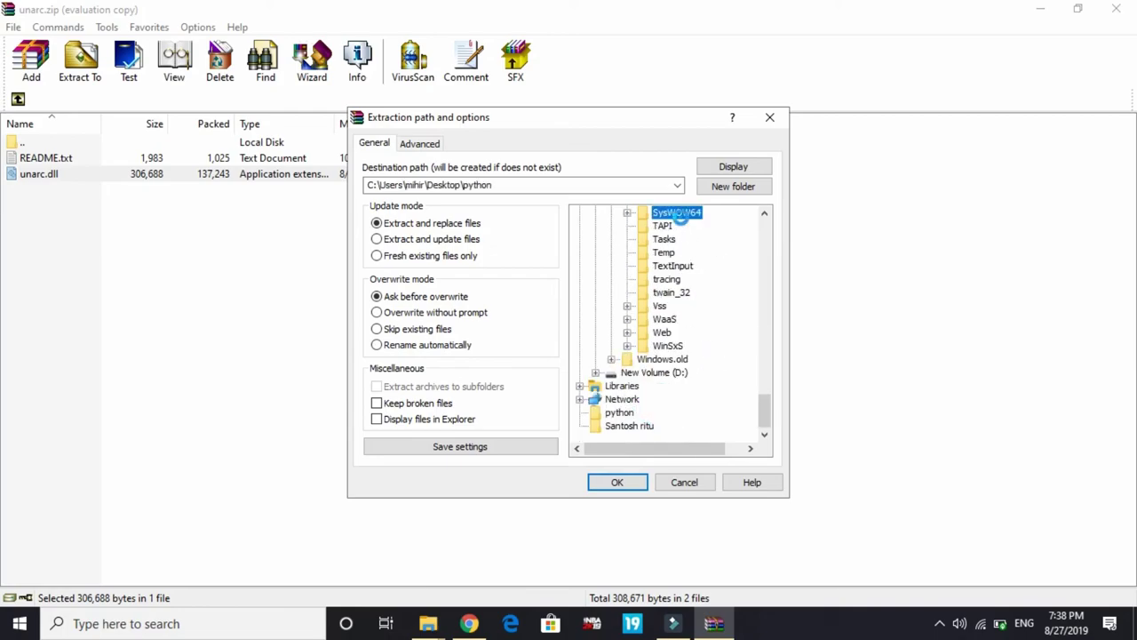
click(611, 483)
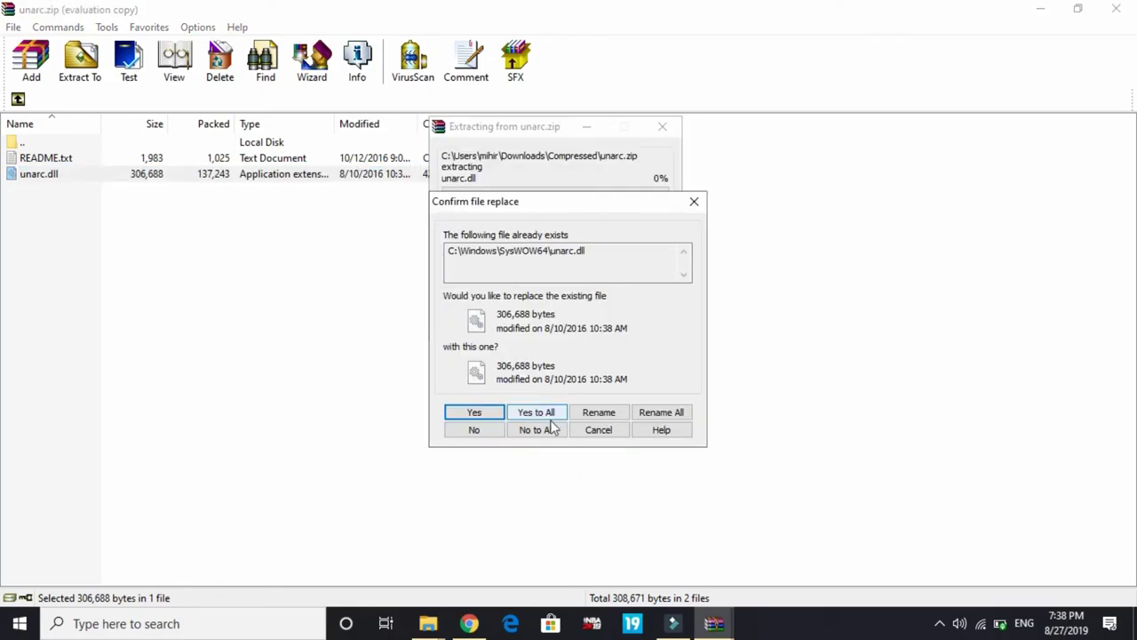
click(493, 430)
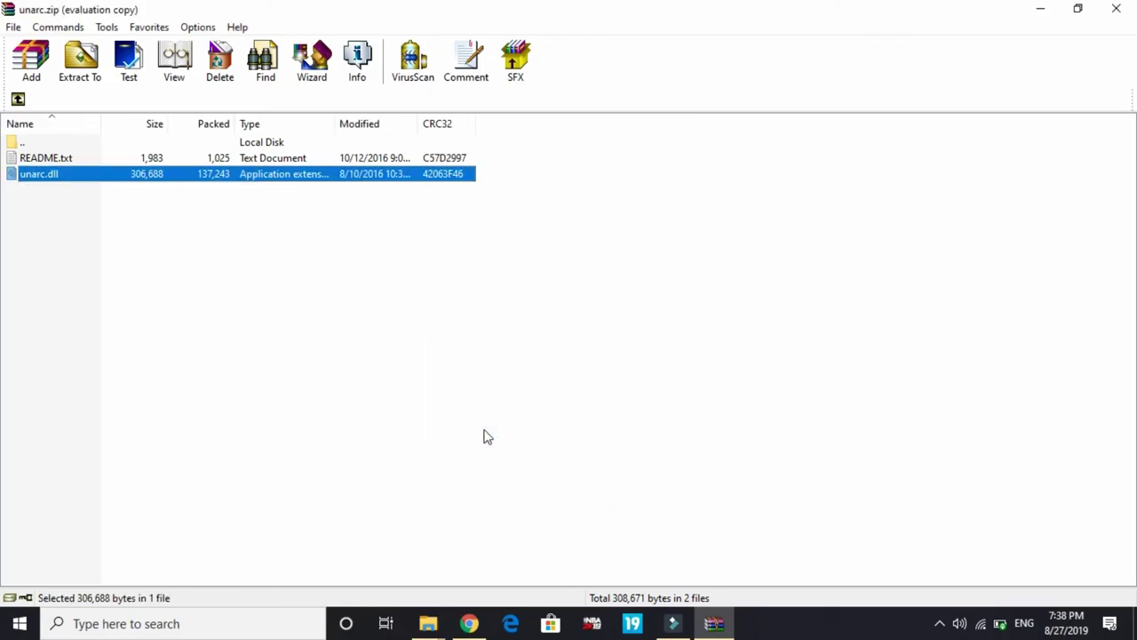
click(1117, 9)
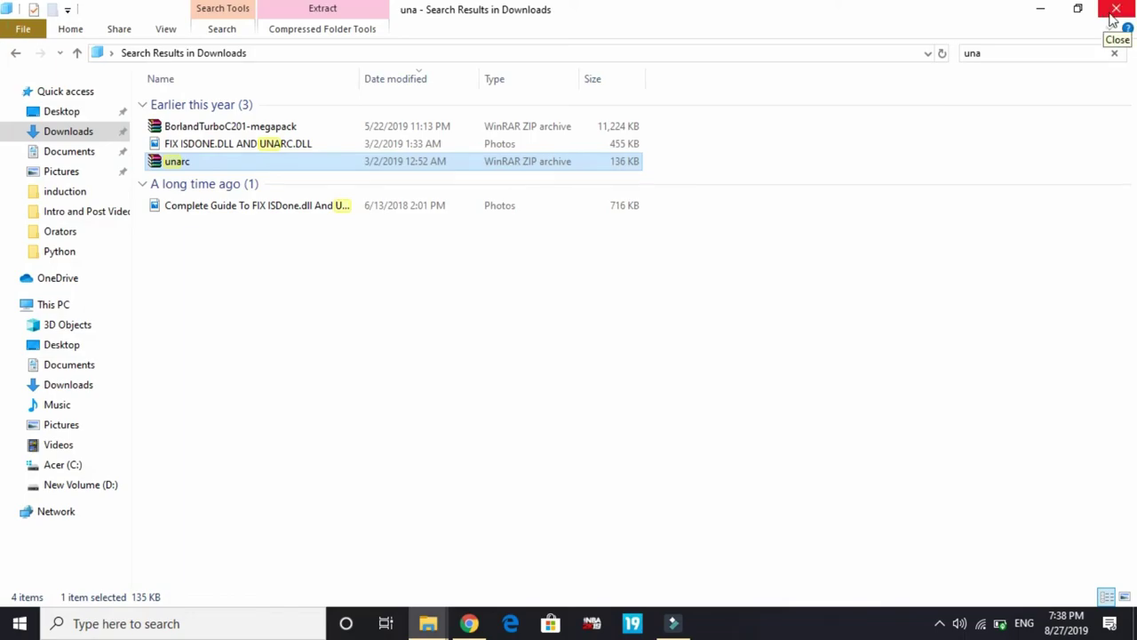
- Close the Downloads search window and minimize everything to show the bare desktop
click(1118, 9)
key(super+d)
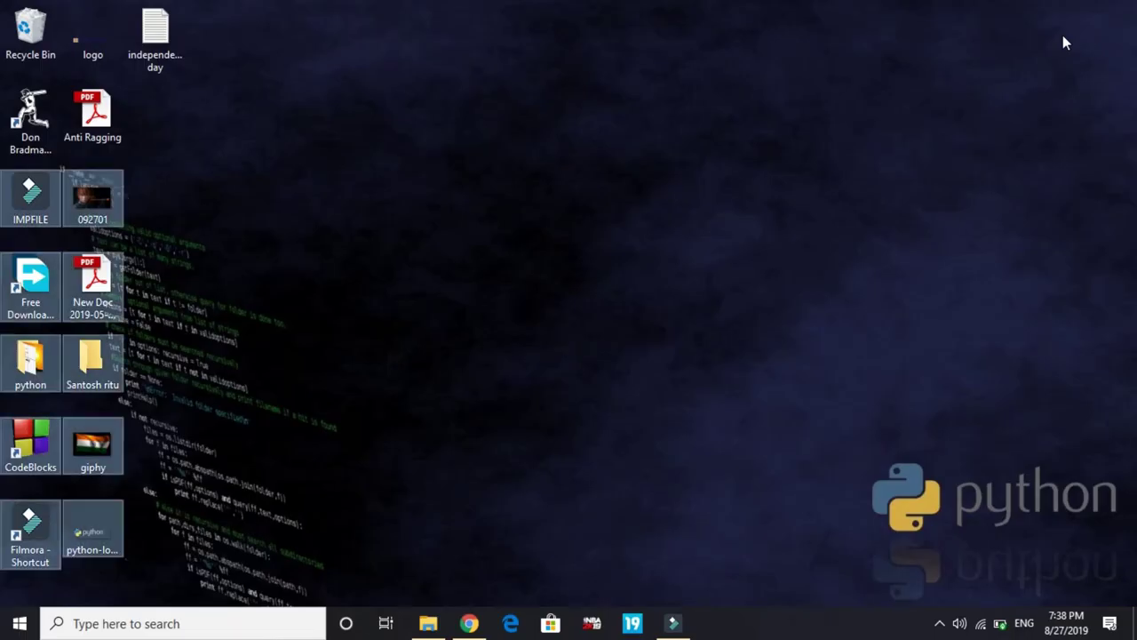
click(763, 211)
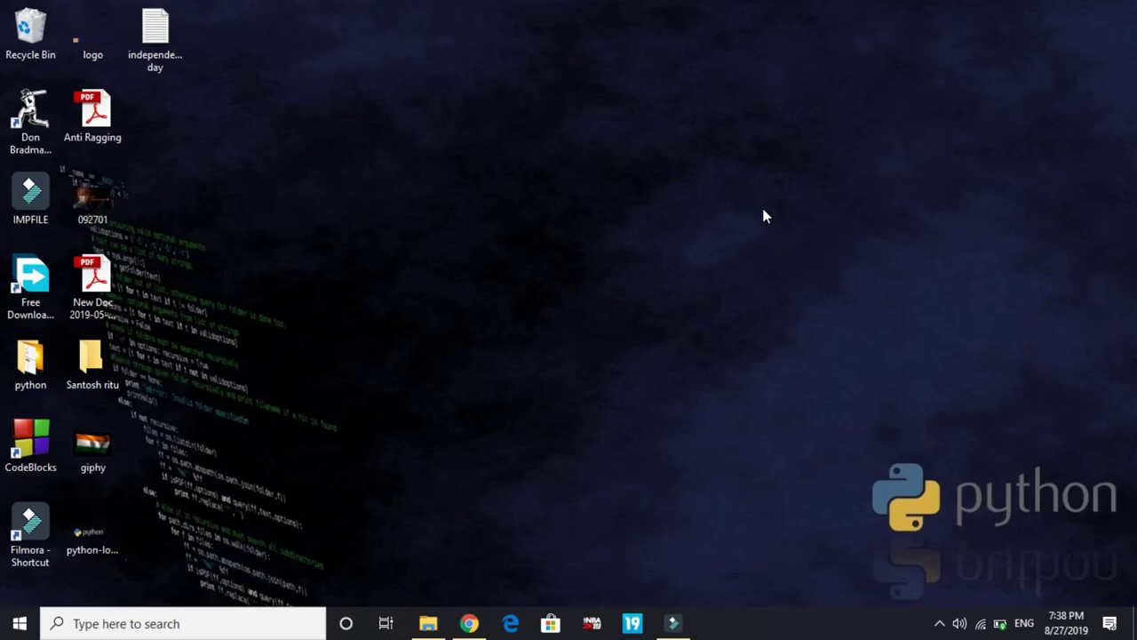